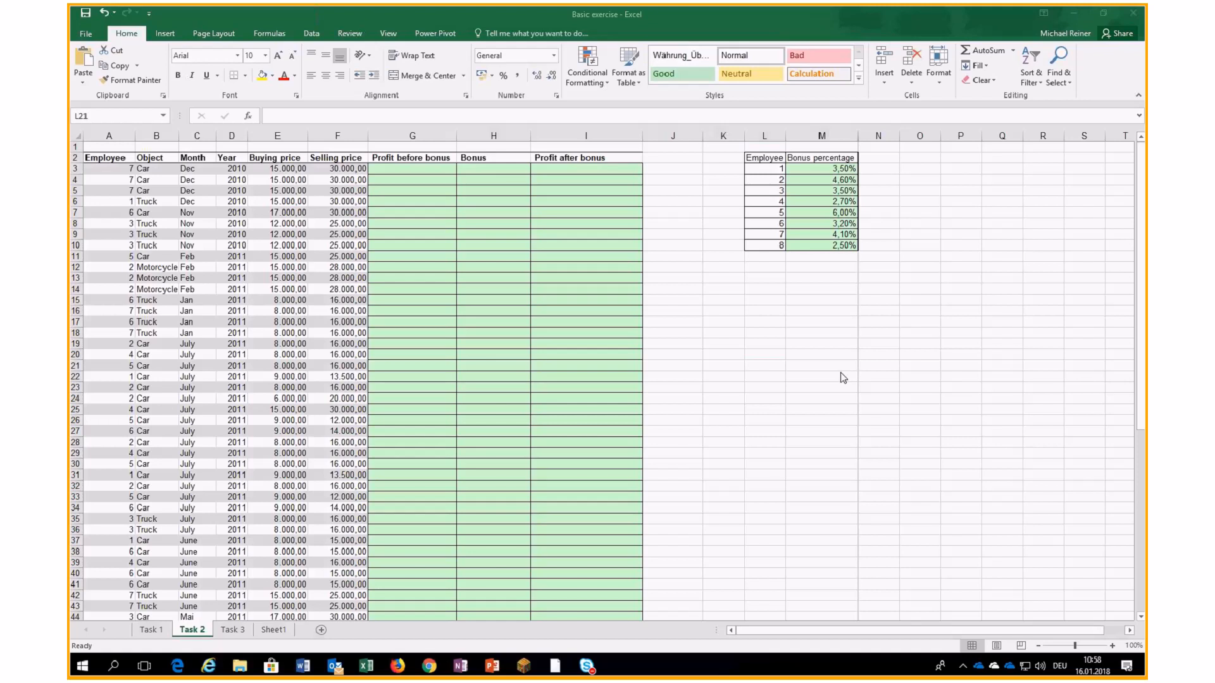
{"action": "left_click", "coordinate": [796, 348]}
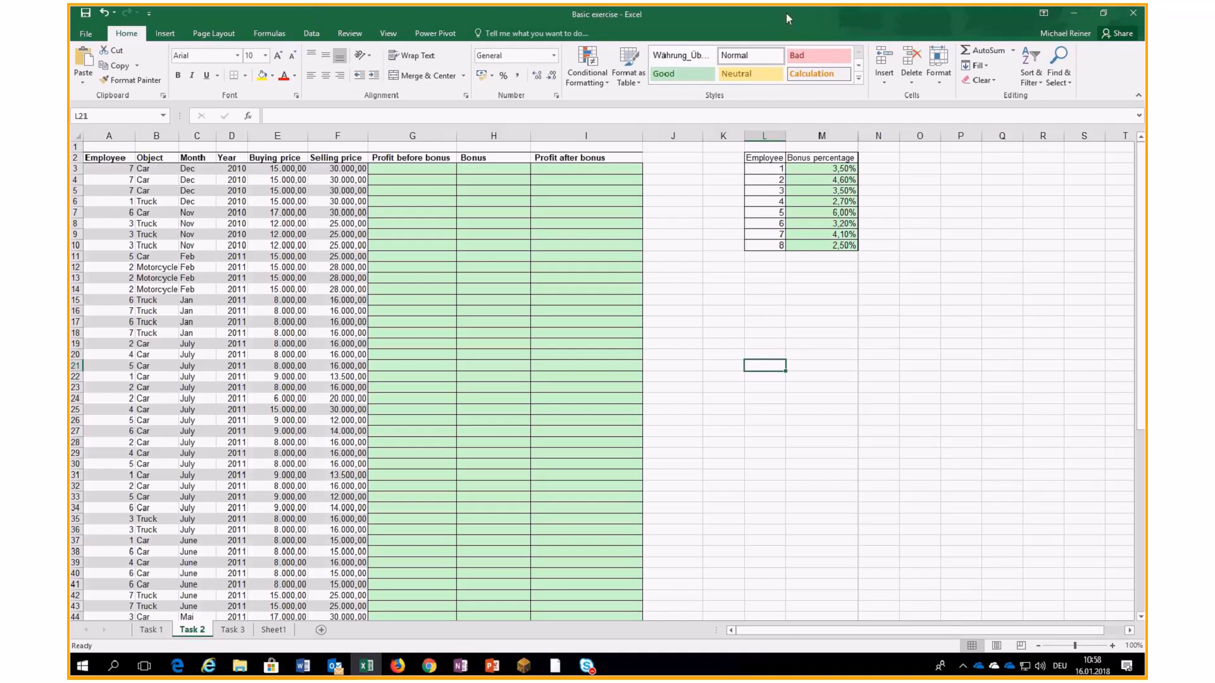
{"action": "left_click", "coordinate": [484, 173]}
{"action": "type", "text": "=if"}
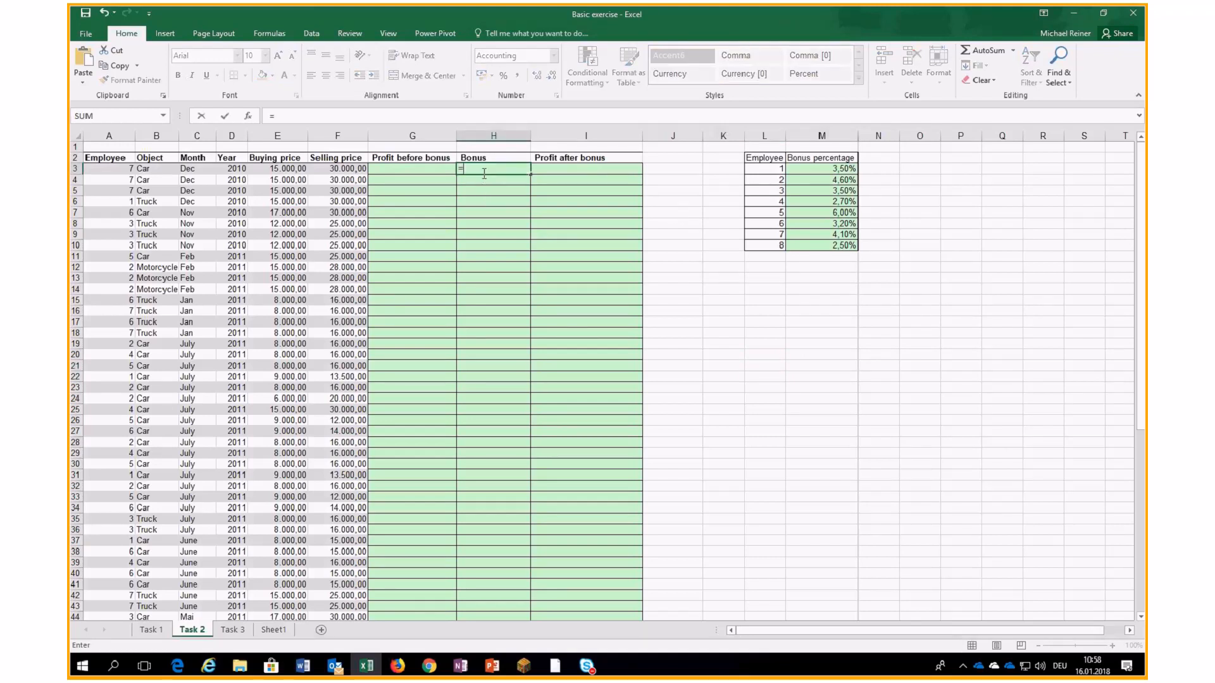
{"action": "key", "text": "Tab"}
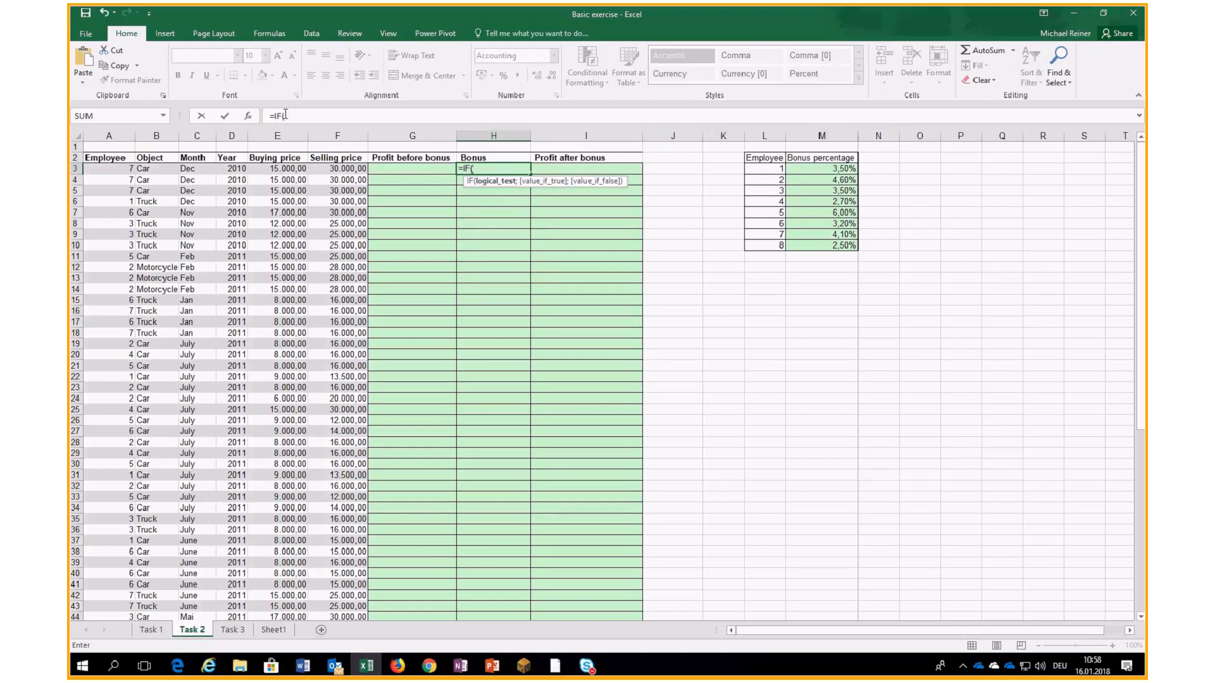
{"action": "left_click", "coordinate": [248, 116]}
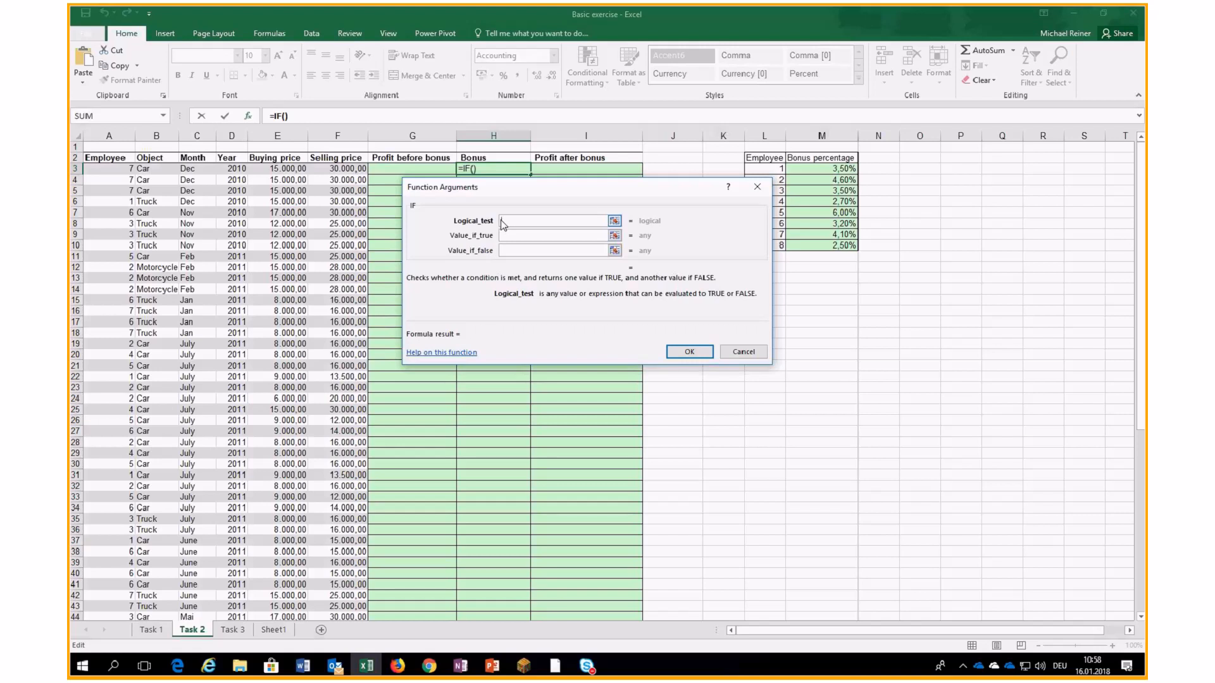
{"action": "left_click", "coordinate": [500, 234]}
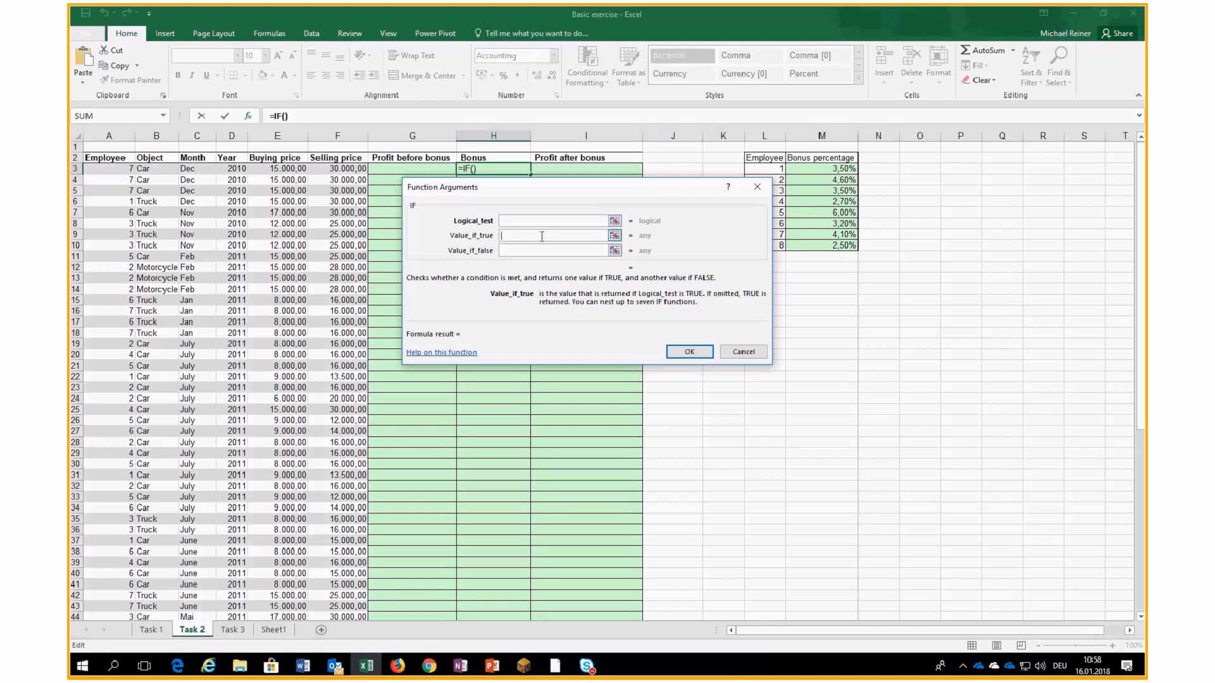
{"action": "left_click", "coordinate": [504, 220]}
{"action": "left_click", "coordinate": [515, 250]}
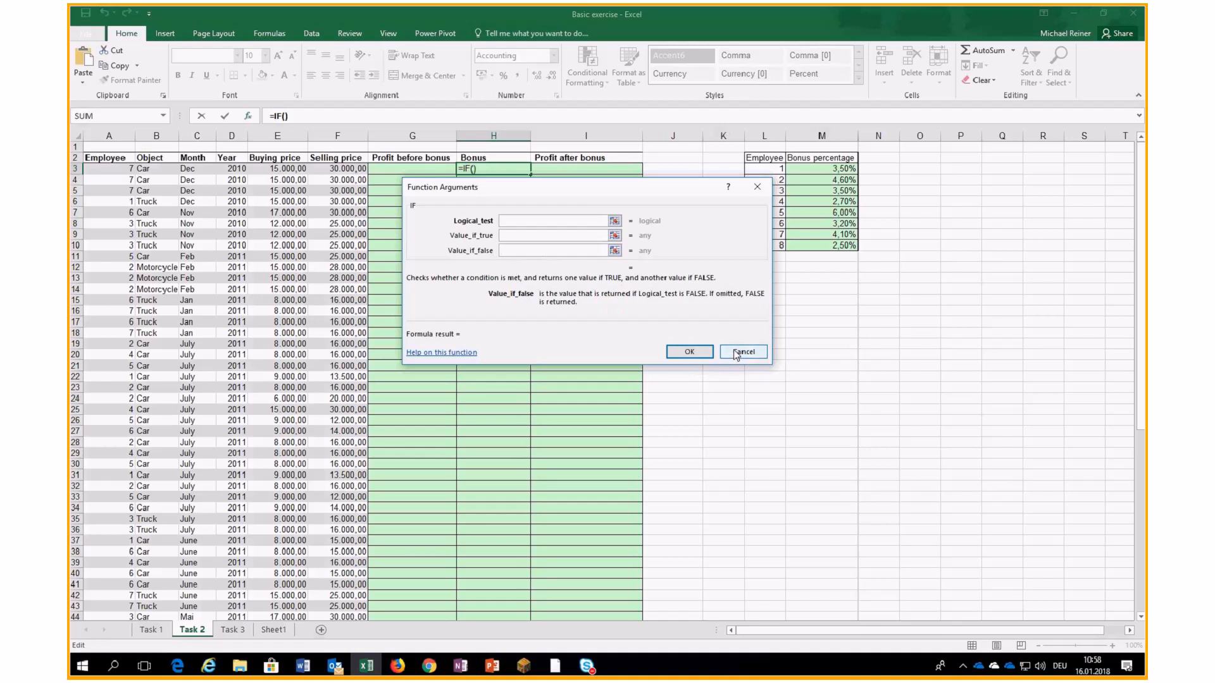
{"action": "left_click_drag", "start_coordinate": [607, 185], "coordinate": [524, 187]}
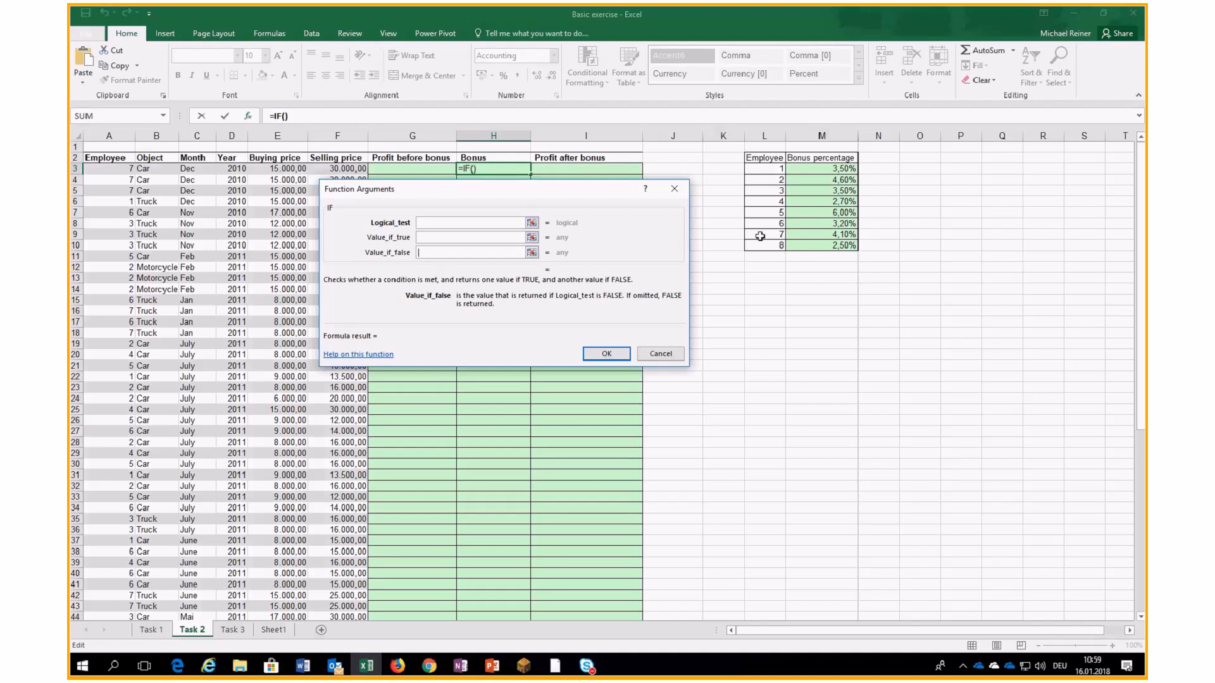
{"action": "left_click", "coordinate": [661, 353]}
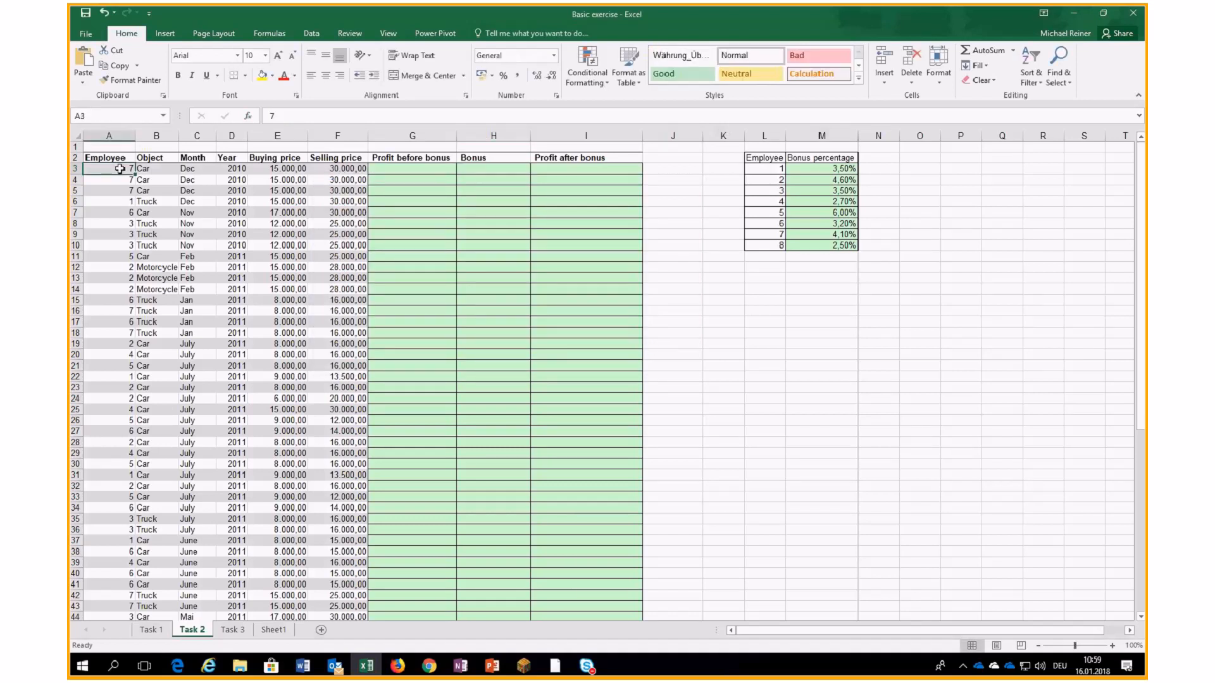
Examine the employee numbers and bonus percentages in the lookup table L3:M10
{"action": "left_click_drag", "start_coordinate": [782, 171], "coordinate": [779, 235]}
{"action": "left_click_drag", "start_coordinate": [761, 174], "coordinate": [761, 246]}
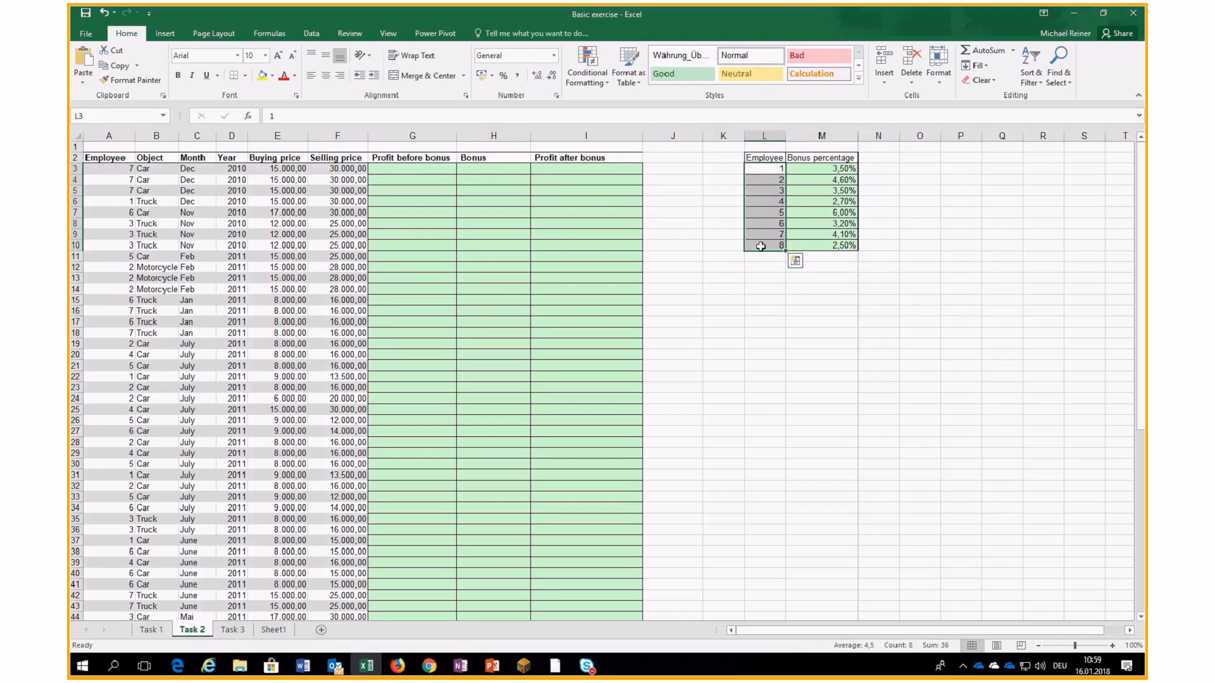
{"action": "left_click_drag", "start_coordinate": [762, 170], "coordinate": [822, 246]}
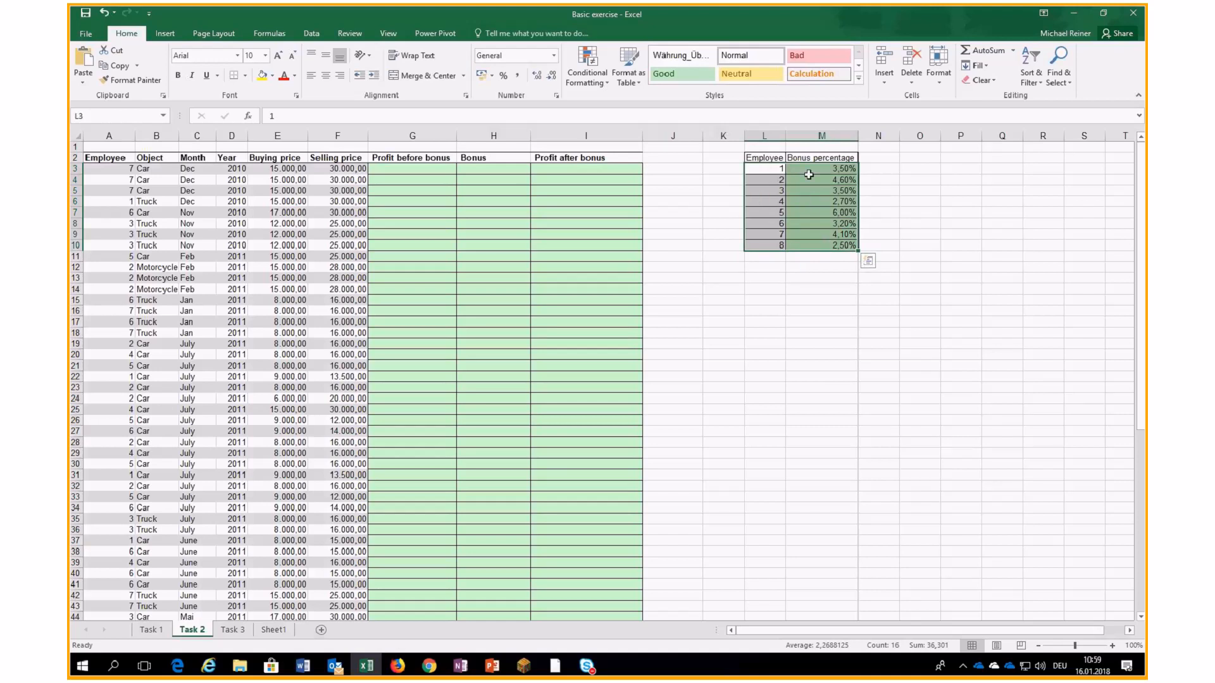
{"action": "left_click_drag", "start_coordinate": [773, 169], "coordinate": [768, 245]}
{"action": "left_click", "coordinate": [820, 177]}
{"action": "left_click", "coordinate": [882, 180]}
{"action": "left_click", "coordinate": [961, 181]}
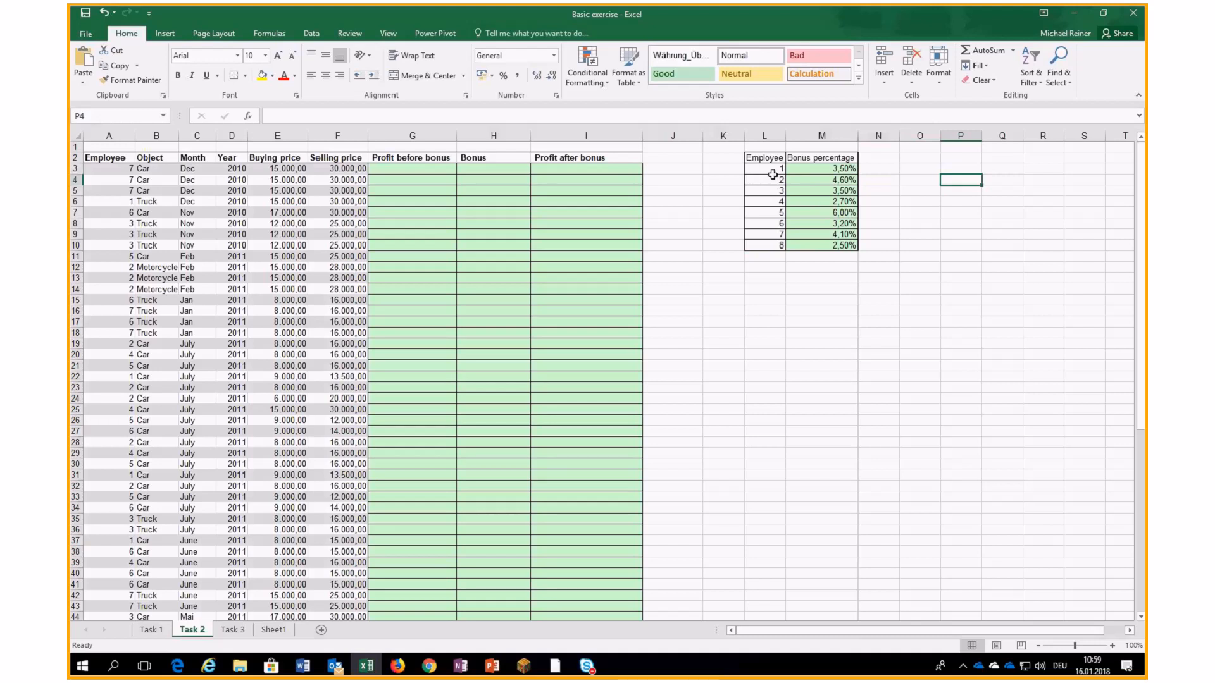
Calculate the profit before bonus in G3 as selling price minus buying price with =F3-E3
{"action": "left_click", "coordinate": [443, 167]}
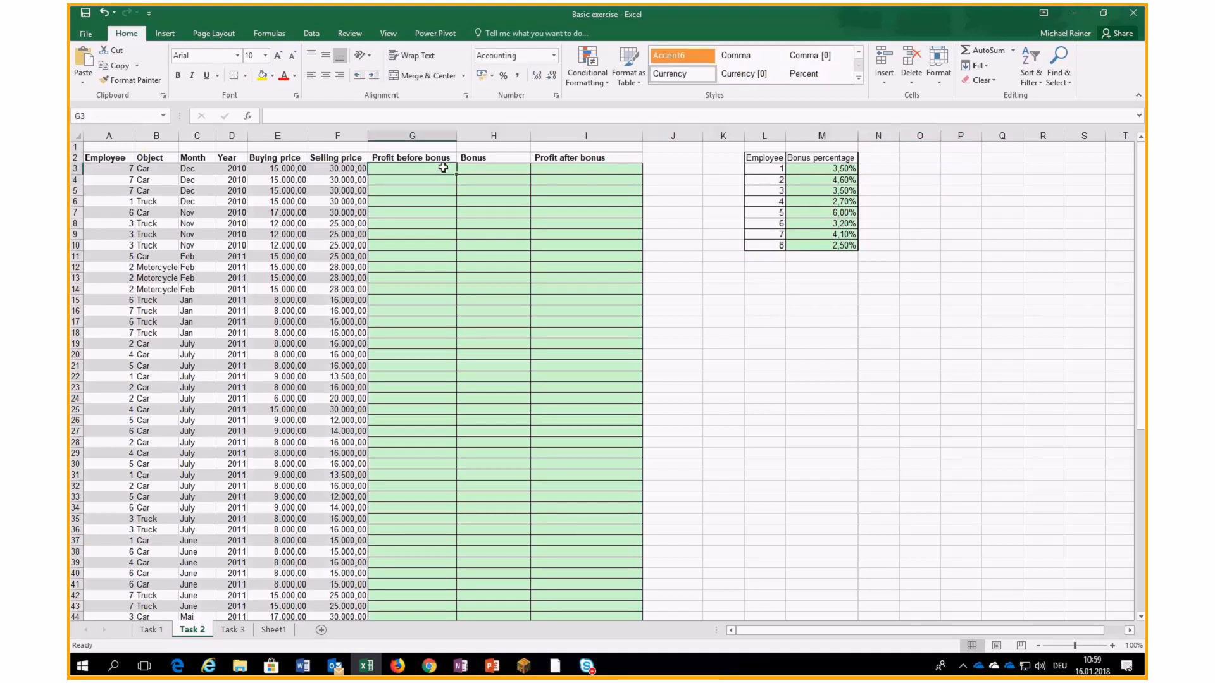
{"action": "type", "text": "="}
{"action": "key", "text": "Left"}
{"action": "type", "text": "-"}
{"action": "key", "text": "Left"}
{"action": "key", "text": "Left"}
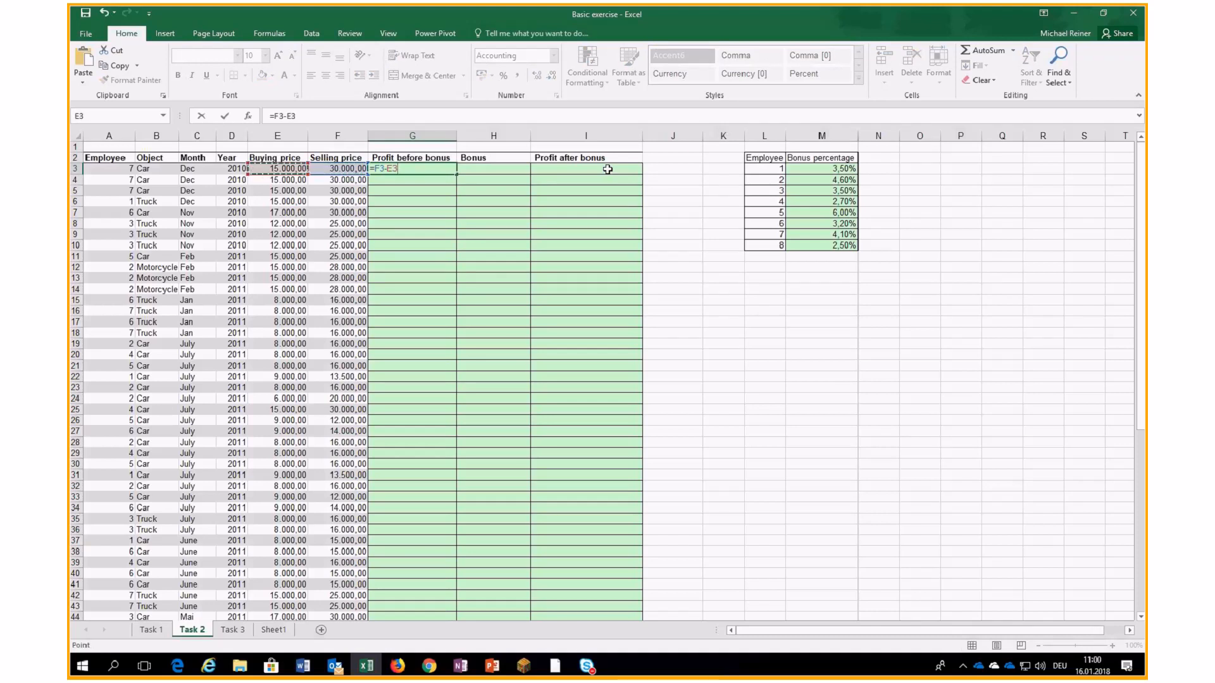
{"action": "key", "text": "ctrl+Return"}
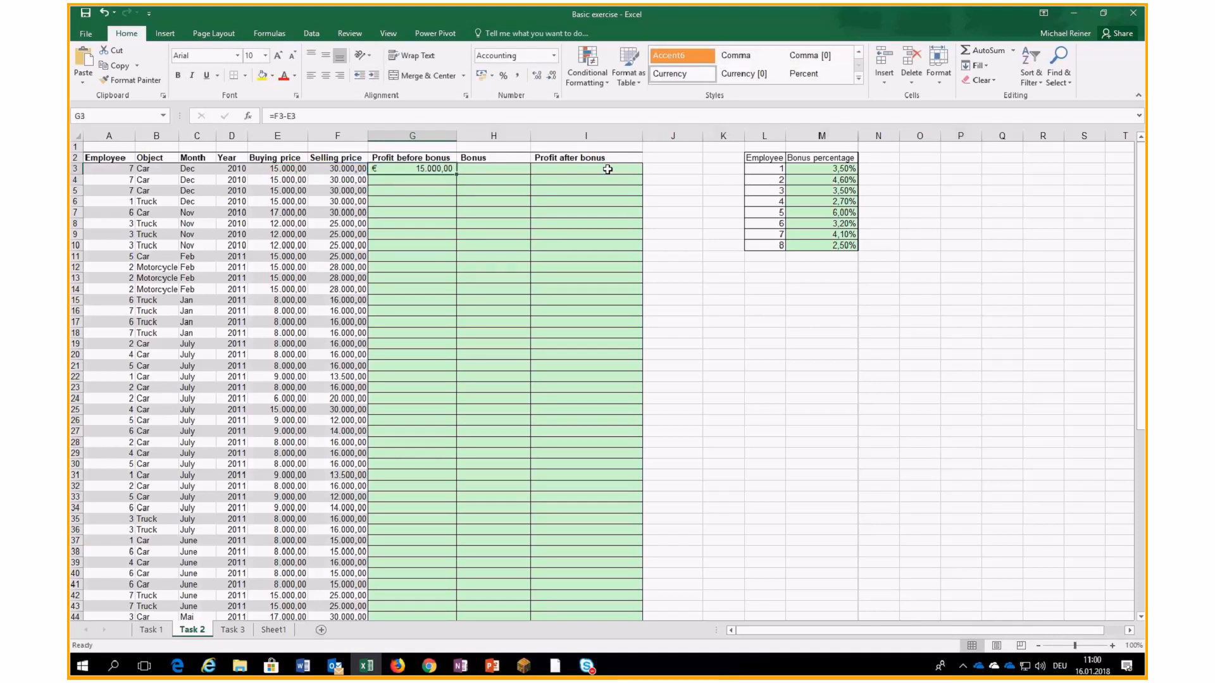
Calculate the profit after bonus in I3 by subtracting the bonus from the profit before bonus with =G3-H3
{"action": "left_click", "coordinate": [608, 169]}
{"action": "type", "text": "="}
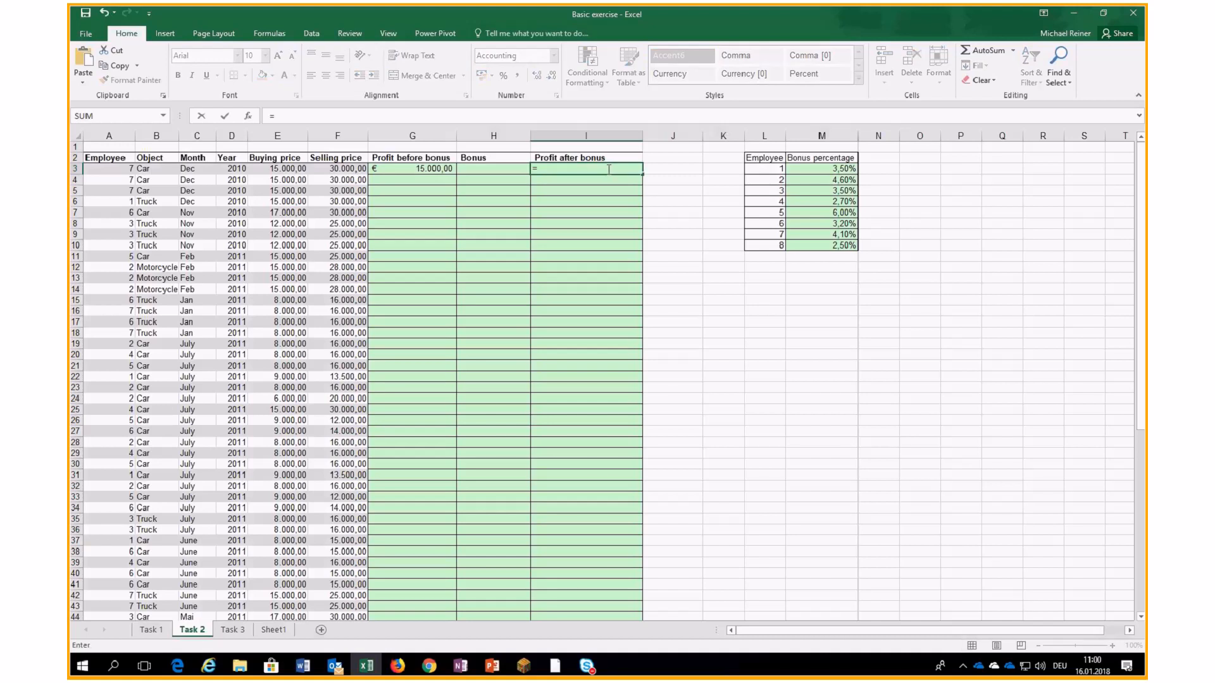
{"action": "key", "text": "Left"}
{"action": "key", "text": "Left"}
{"action": "type", "text": "-"}
{"action": "key", "text": "Left"}
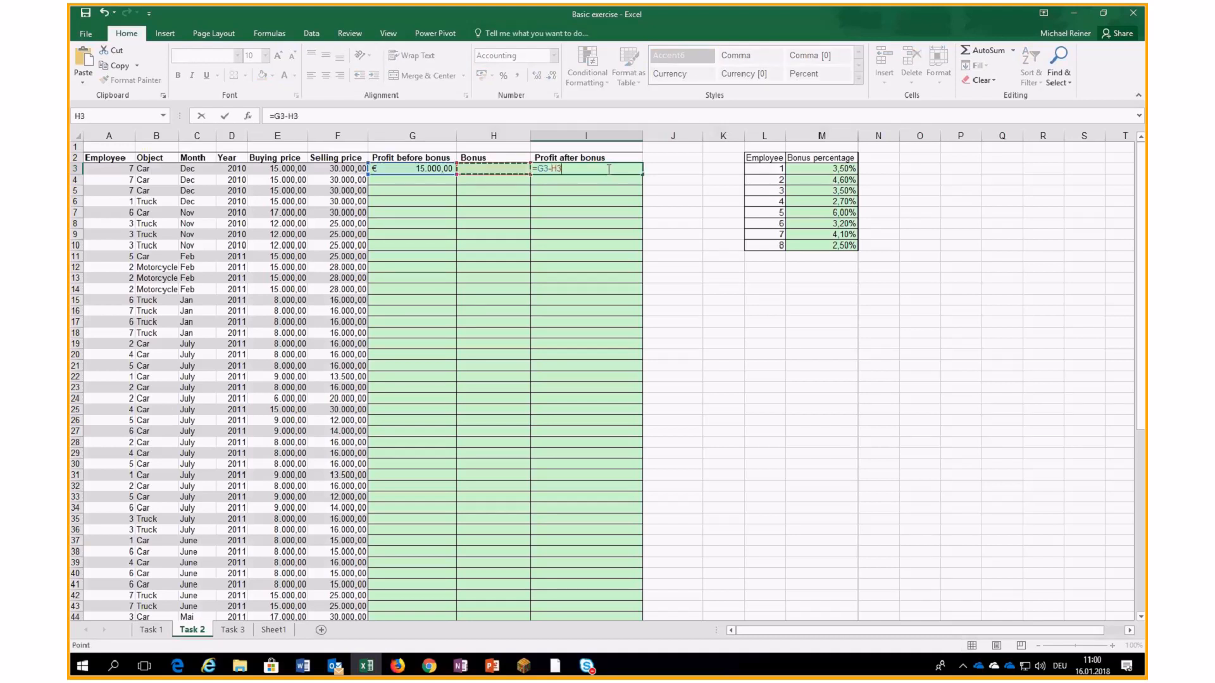
{"action": "key", "text": "Return"}
Start the bonus formula in H3 as G3 multiplied by a VLOOKUP with employee cell A3 as the lookup value
{"action": "key", "text": "Up"}
{"action": "key", "text": "Left"}
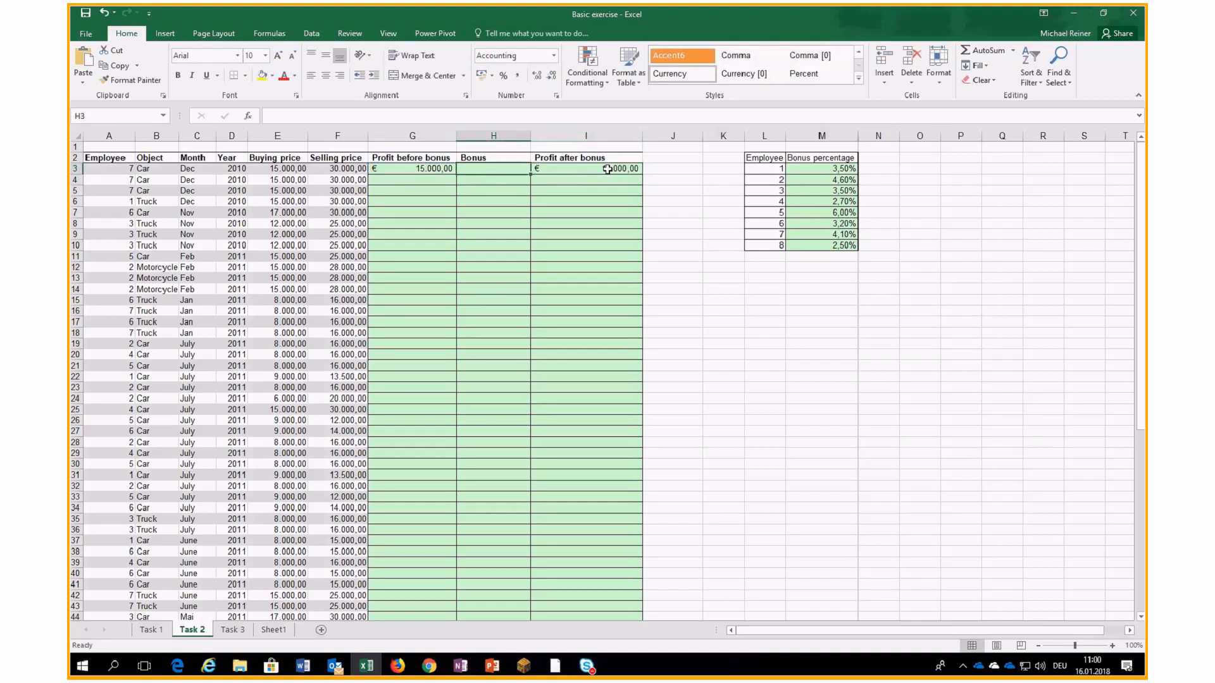
{"action": "type", "text": "="}
{"action": "key", "text": "Left"}
{"action": "type", "text": "*VLOOKUP("}
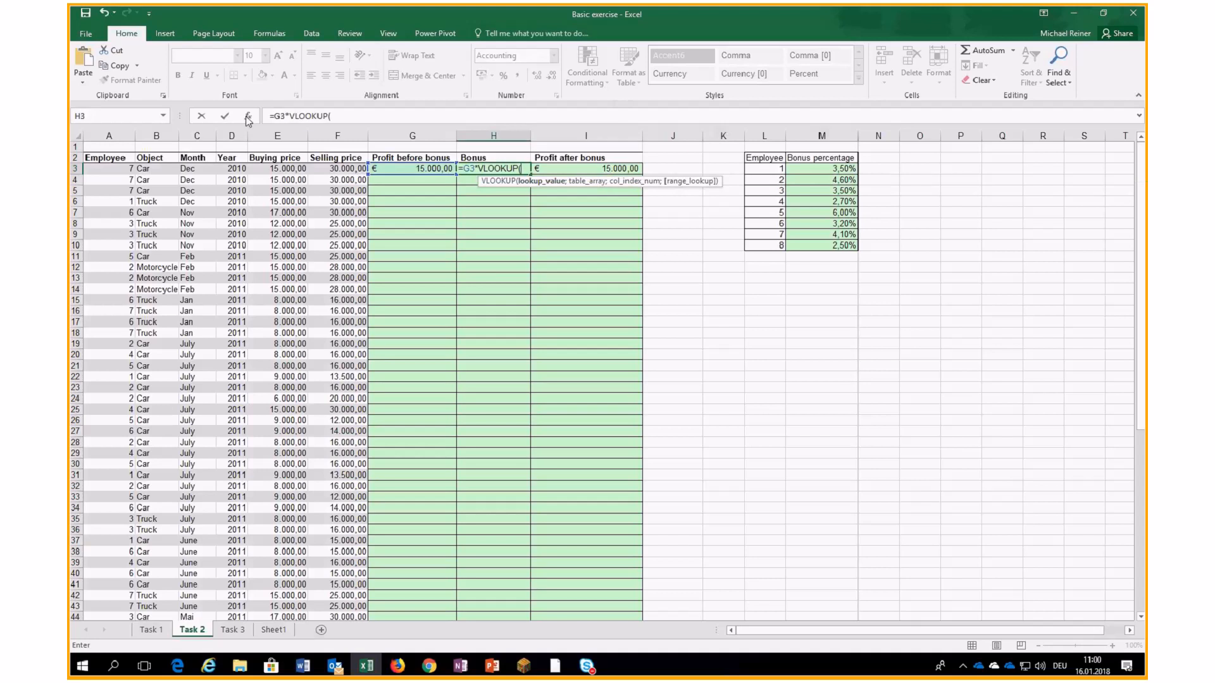
{"action": "left_click", "coordinate": [247, 116]}
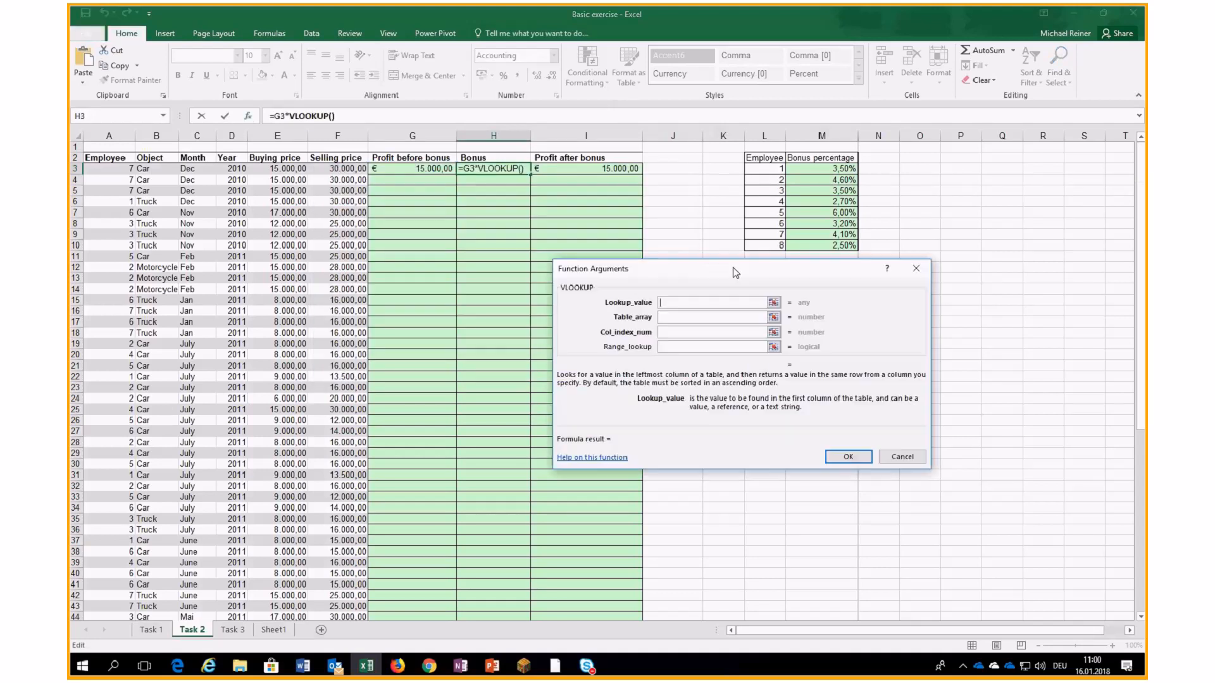
{"action": "left_click_drag", "start_coordinate": [735, 272], "coordinate": [738, 269]}
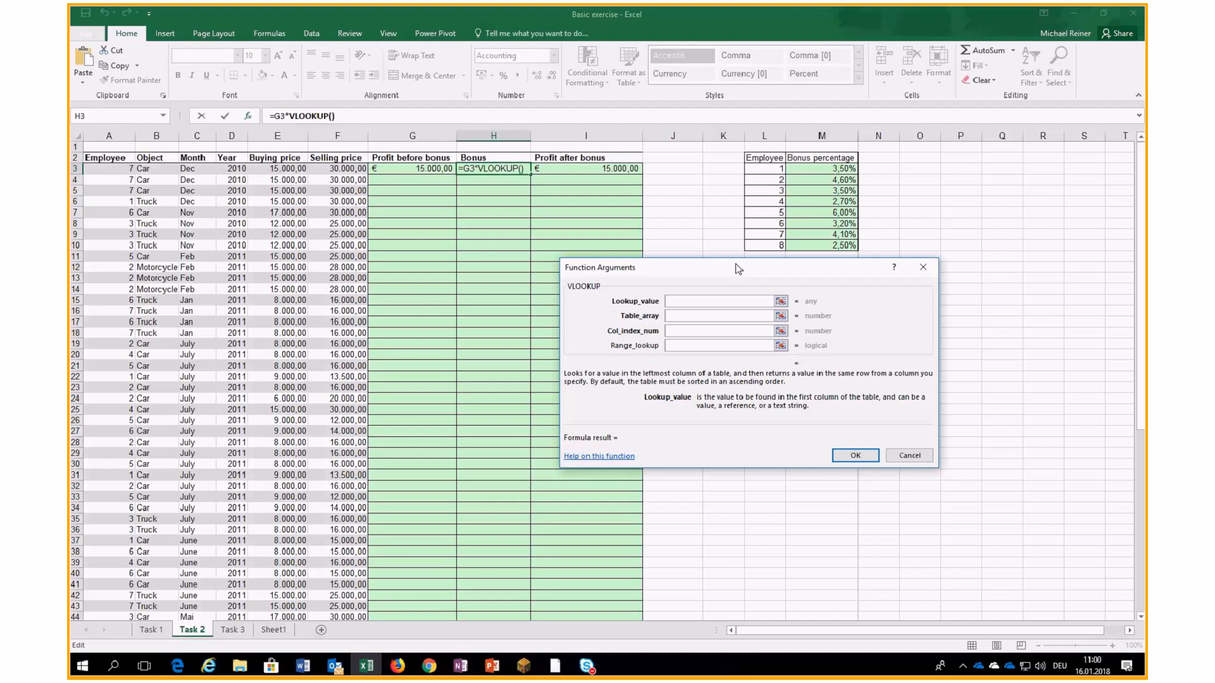
{"action": "left_click", "coordinate": [123, 171]}
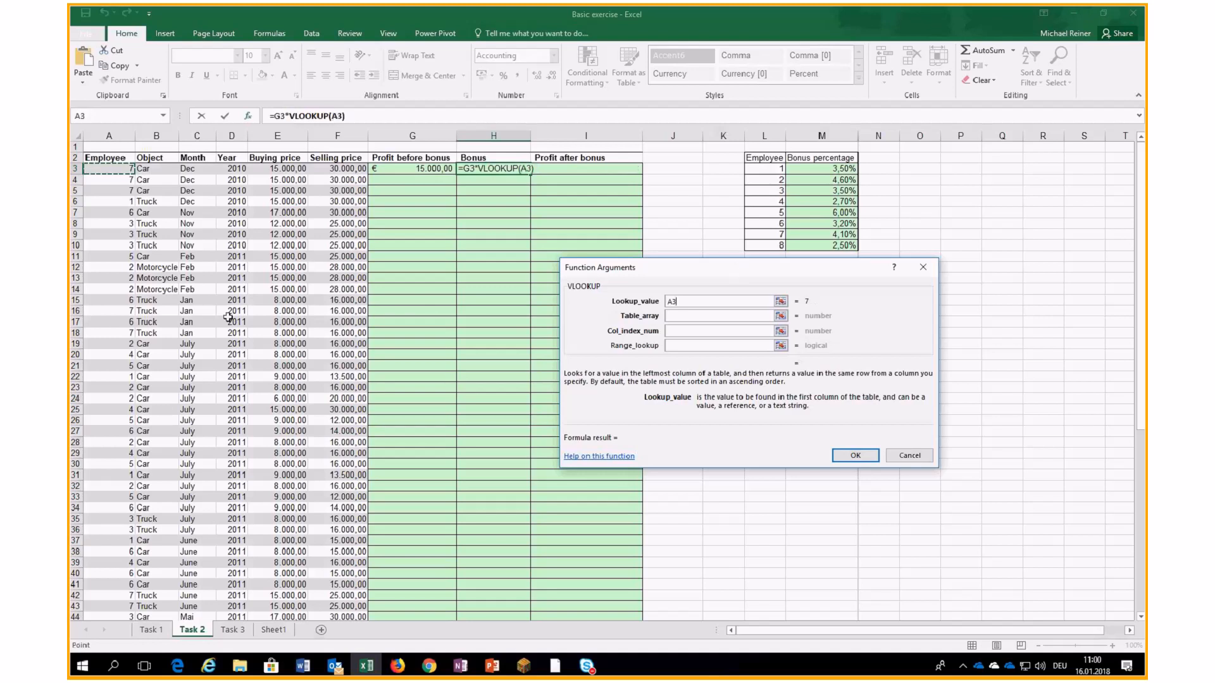
Complete the VLOOKUP arguments with table array L3:M10, column index 2 and range lookup false
{"action": "left_click", "coordinate": [670, 316]}
{"action": "left_click_drag", "start_coordinate": [766, 170], "coordinate": [827, 243]}
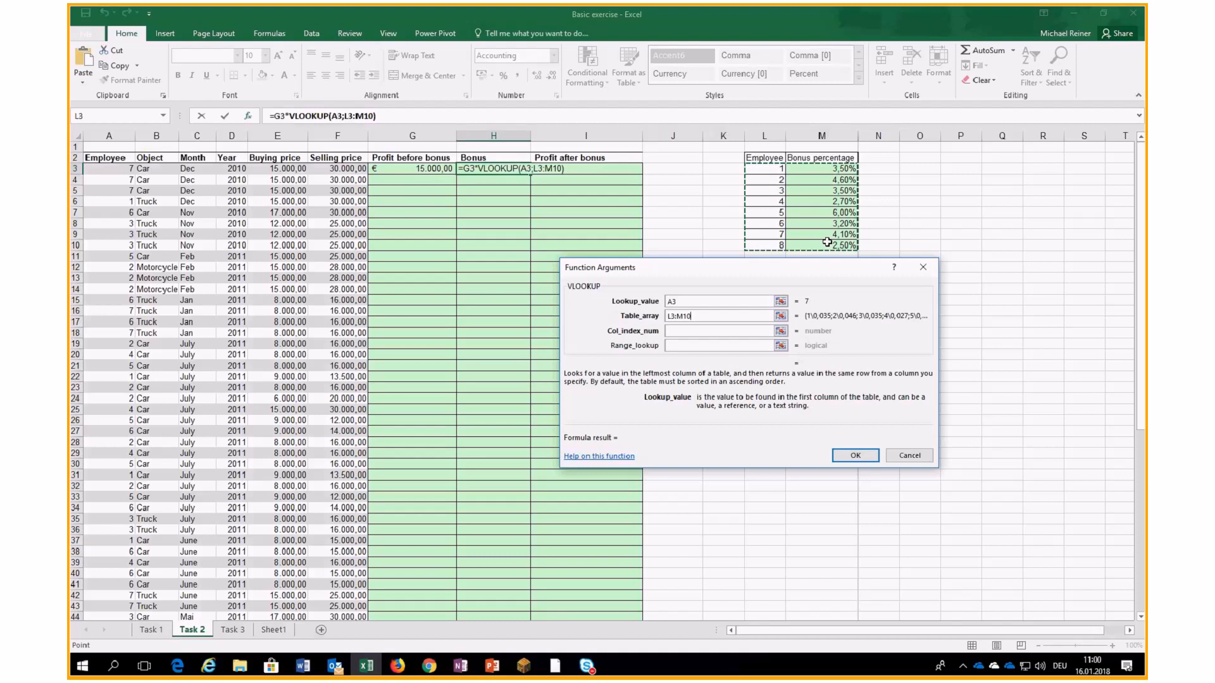
{"action": "left_click", "coordinate": [671, 331]}
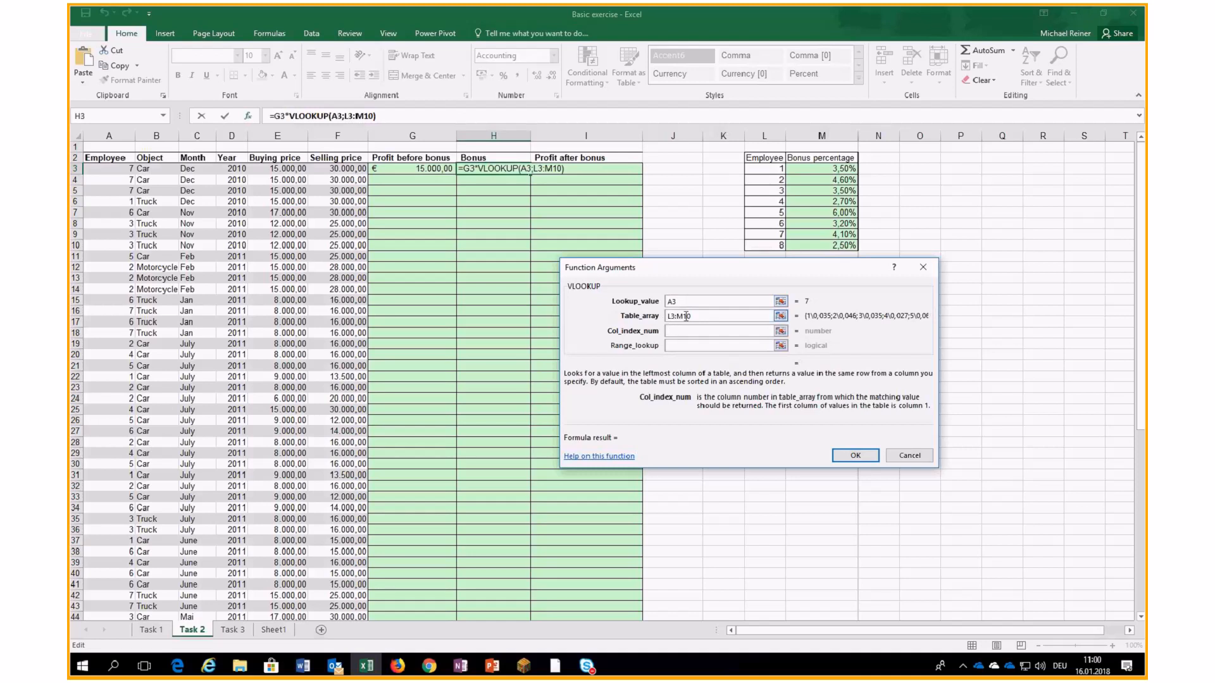
{"action": "type", "text": "2"}
{"action": "left_click", "coordinate": [669, 345]}
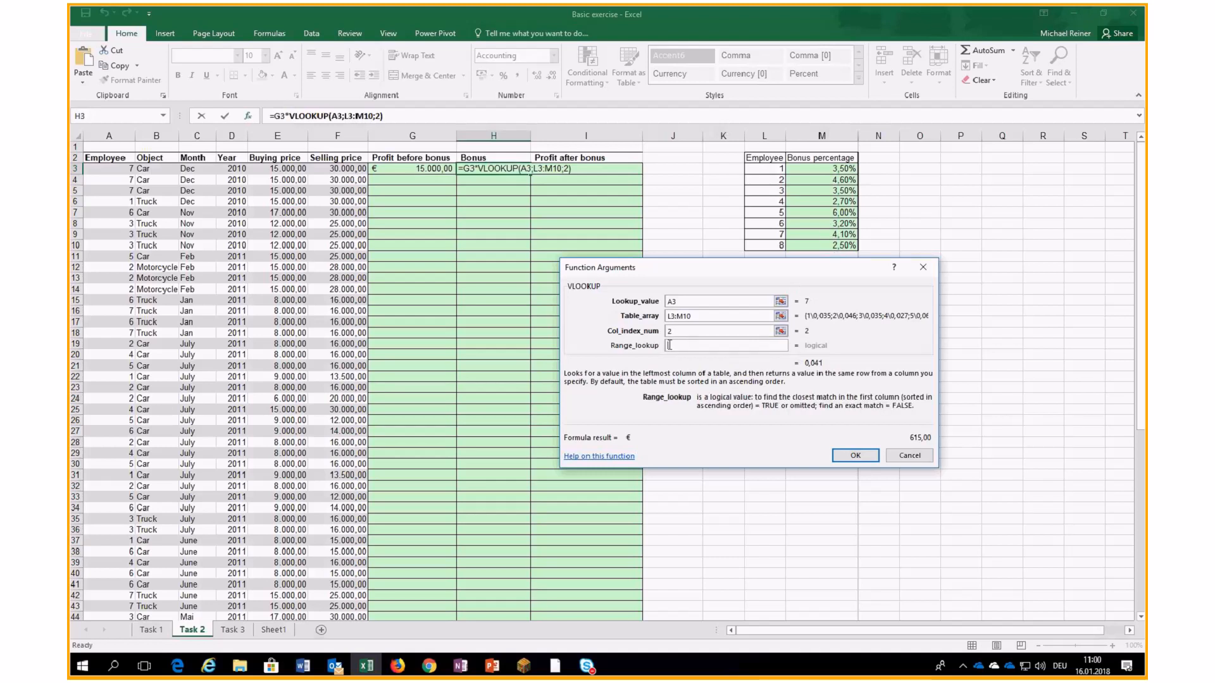
{"action": "type", "text": "false"}
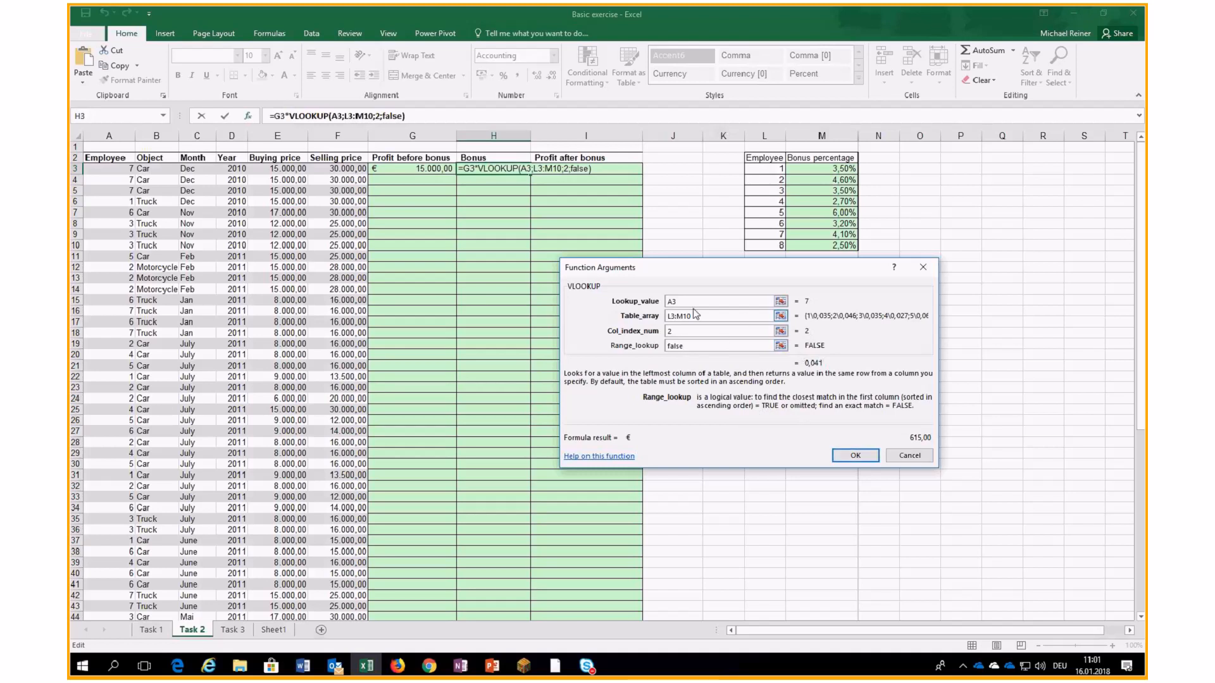
{"action": "left_click", "coordinate": [857, 456]}
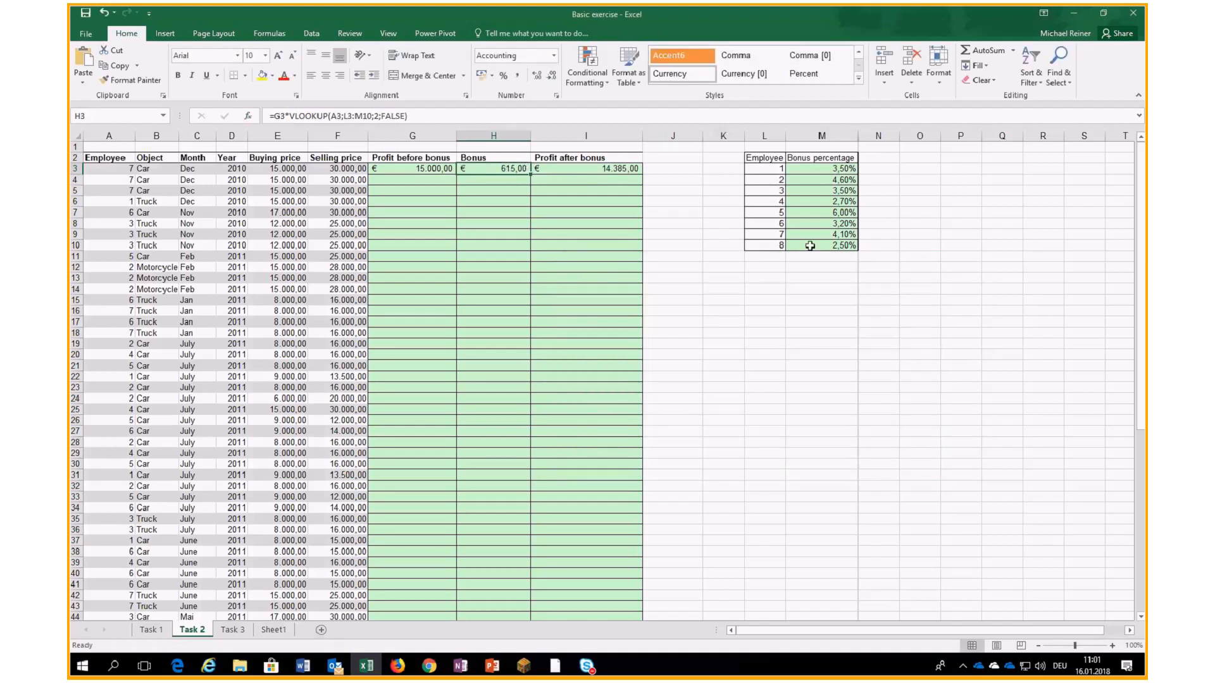
Enter the helper values 2 in M14 and False in M15 below the bonus percentage table
{"action": "left_click", "coordinate": [812, 286]}
{"action": "type", "text": "2"}
{"action": "key", "text": "Return"}
{"action": "type", "text": "False"}
{"action": "key", "text": "Return"}
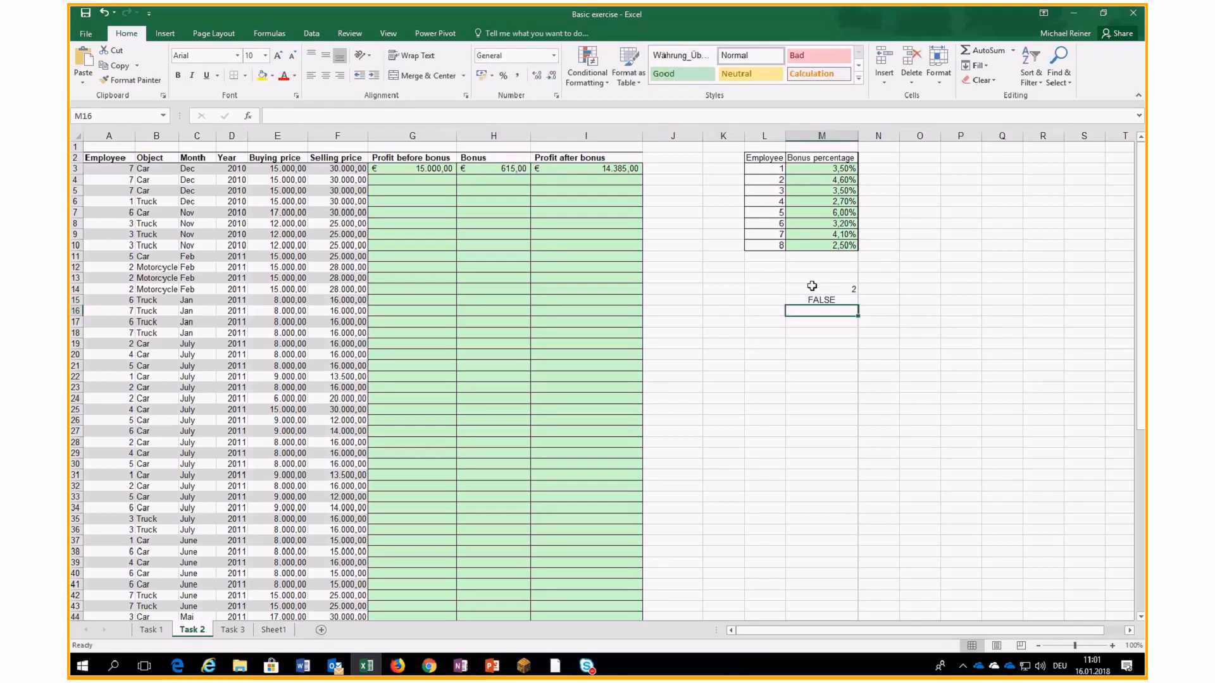
Replace the column index and range lookup arguments in the H3 formula with references to M14 and M15
{"action": "left_click", "coordinate": [499, 169]}
{"action": "double_click", "coordinate": [378, 116]}
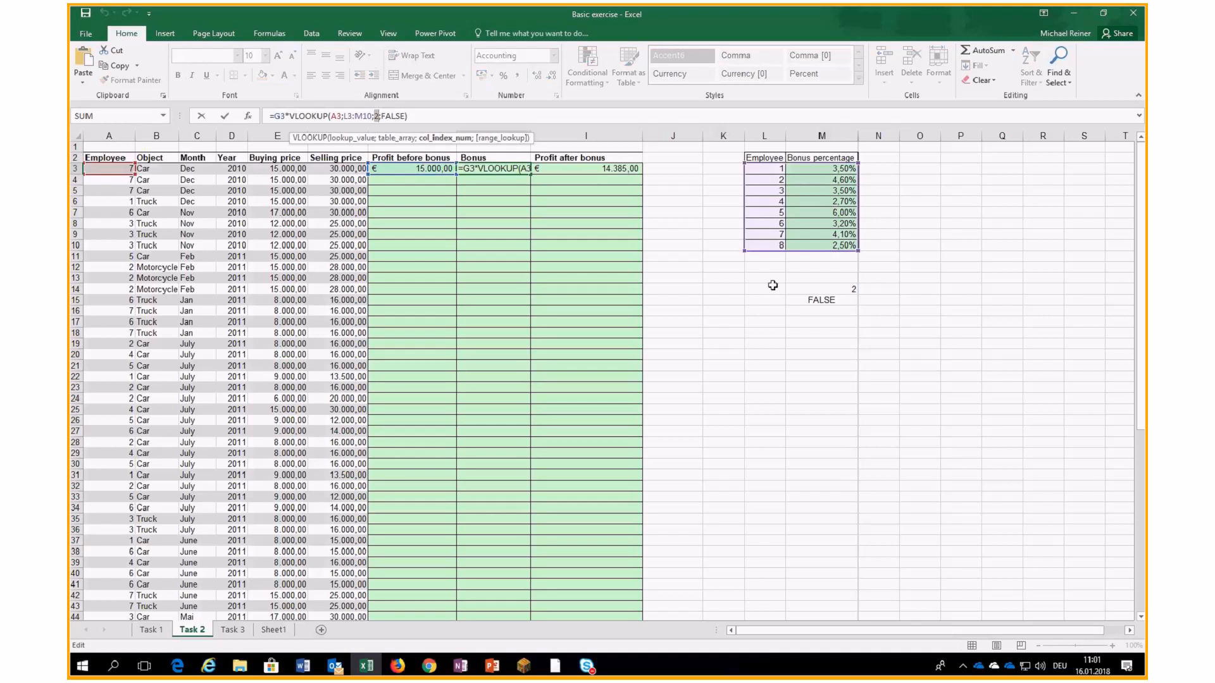
{"action": "left_click", "coordinate": [823, 289]}
{"action": "left_click", "coordinate": [409, 116]}
{"action": "double_click", "coordinate": [409, 116]}
{"action": "left_click", "coordinate": [810, 301]}
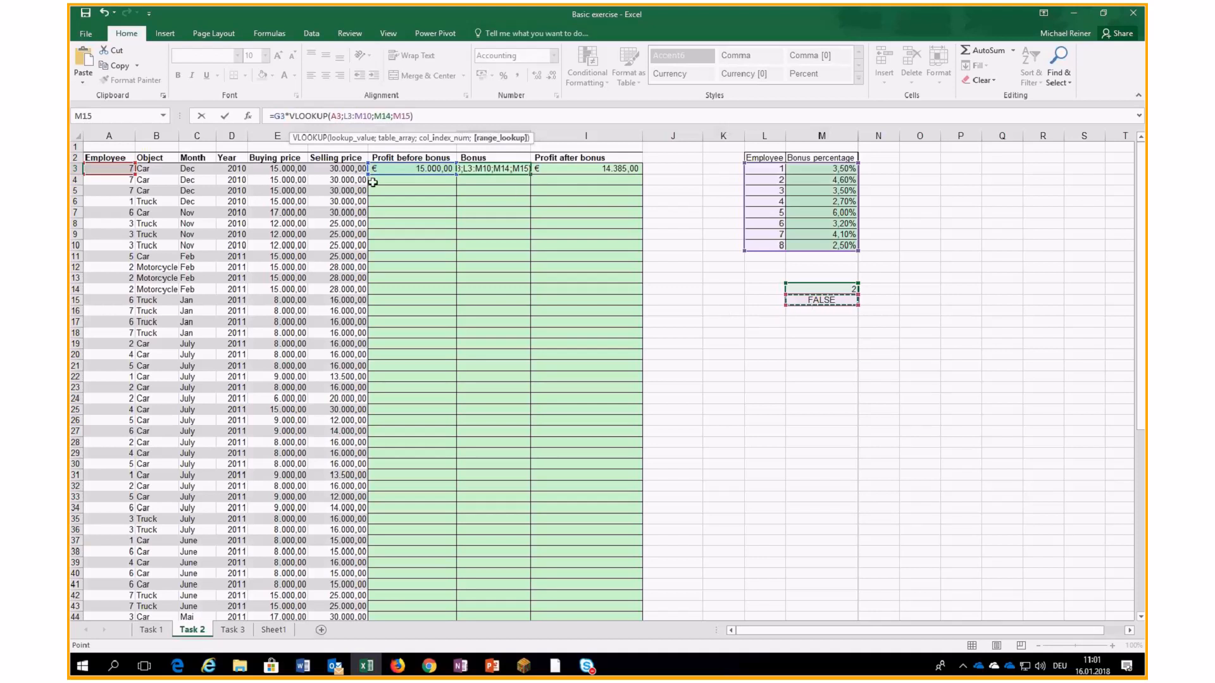
Make the H3 formula's references to L3:M10, M14 and M15 absolute as $L$3:$M$10, $M$14 and $M$15
{"action": "left_click_drag", "start_coordinate": [344, 116], "coordinate": [373, 118]}
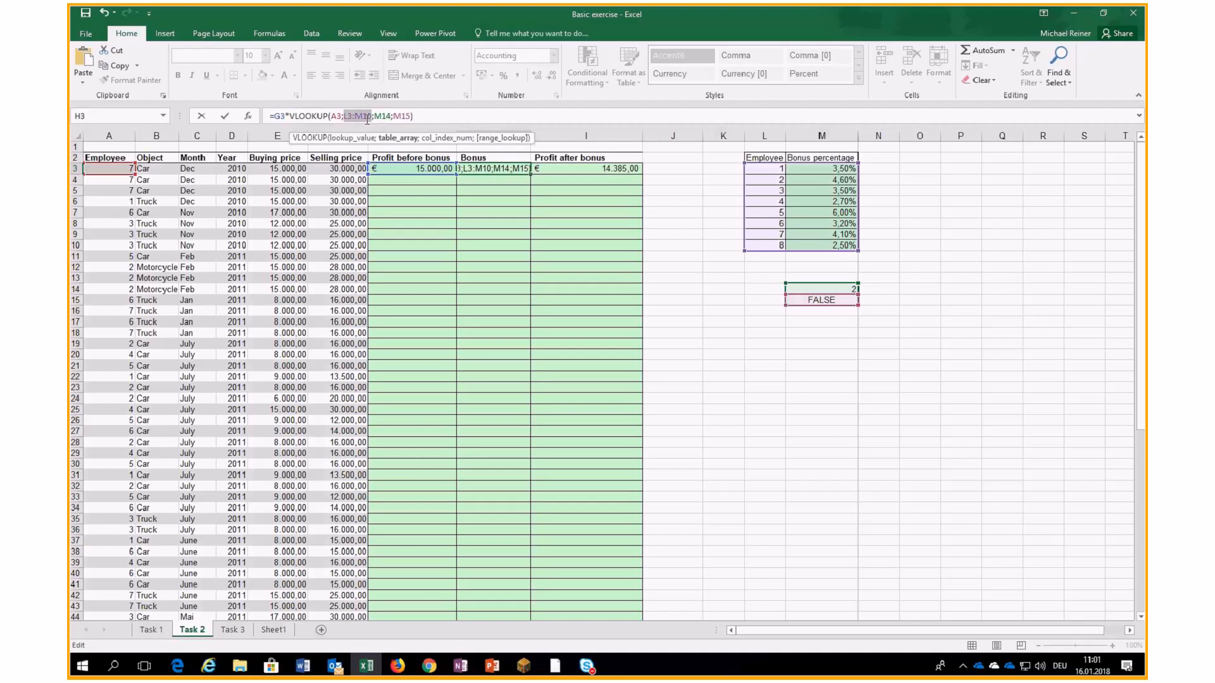
{"action": "key", "text": "F4"}
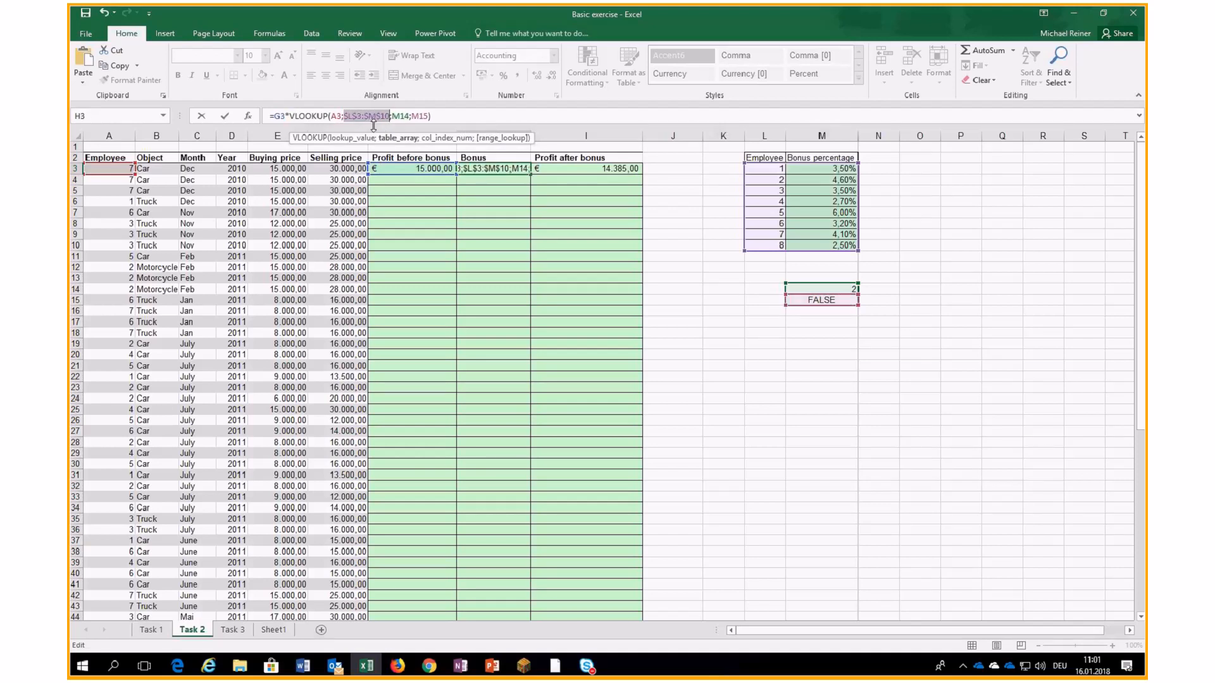
{"action": "double_click", "coordinate": [401, 117]}
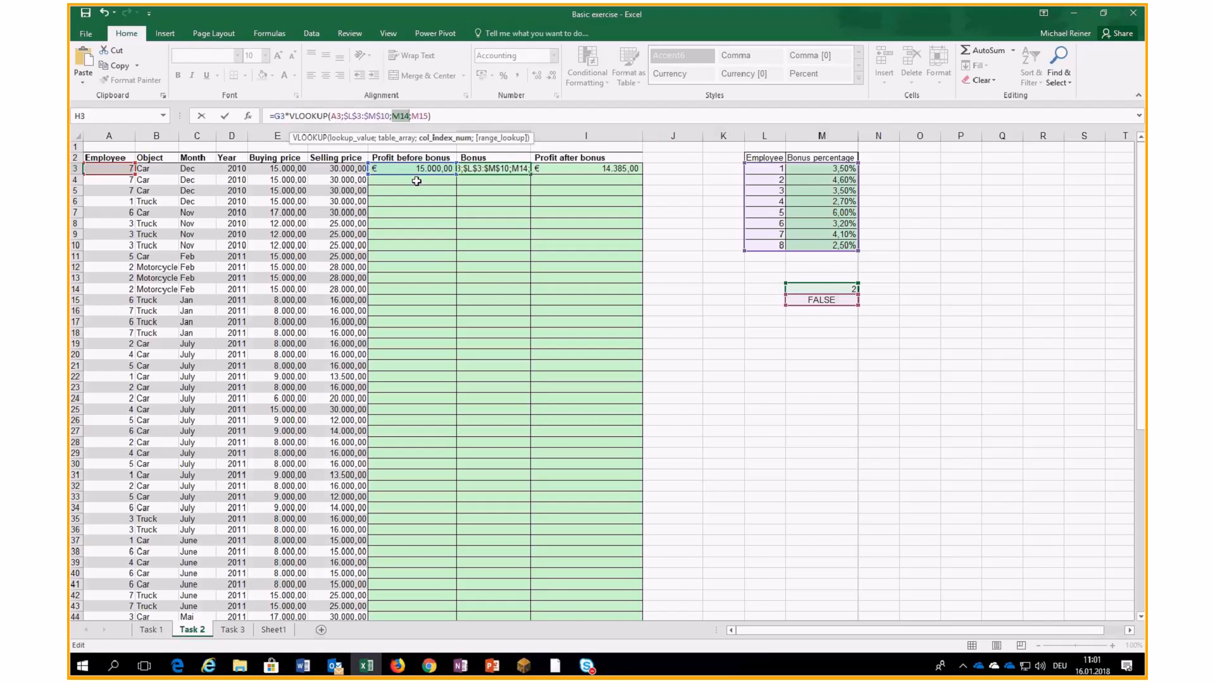
{"action": "key", "text": "F4"}
{"action": "double_click", "coordinate": [429, 117]}
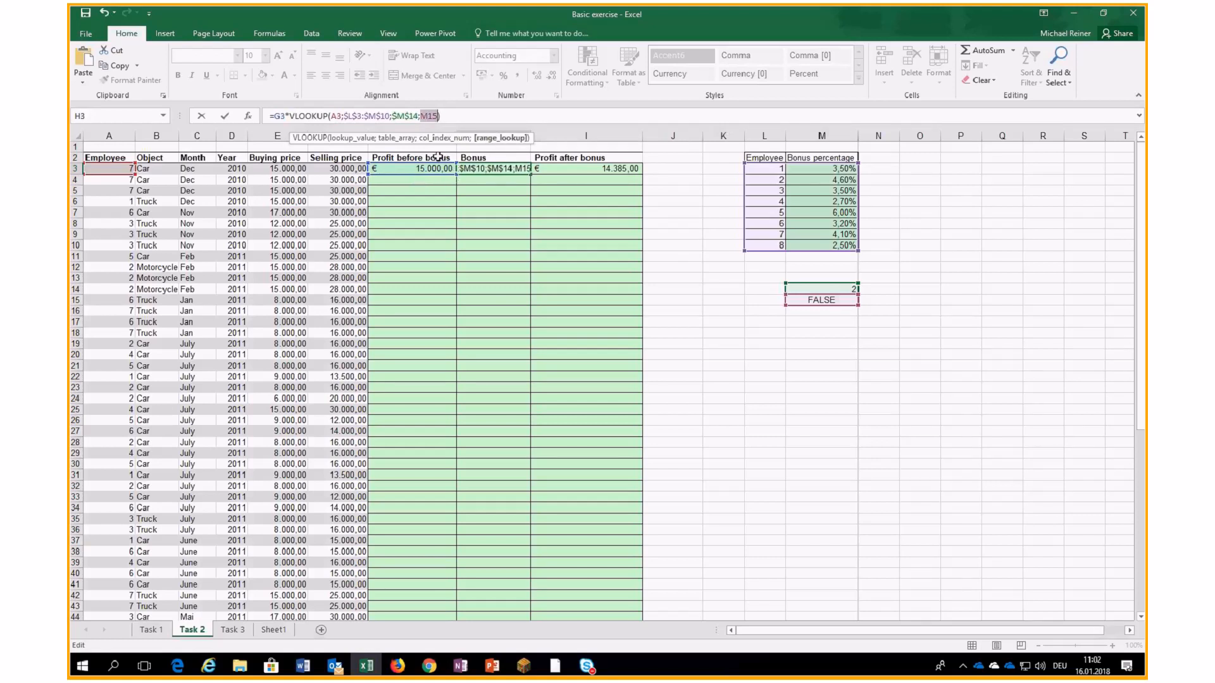
{"action": "key", "text": "F4"}
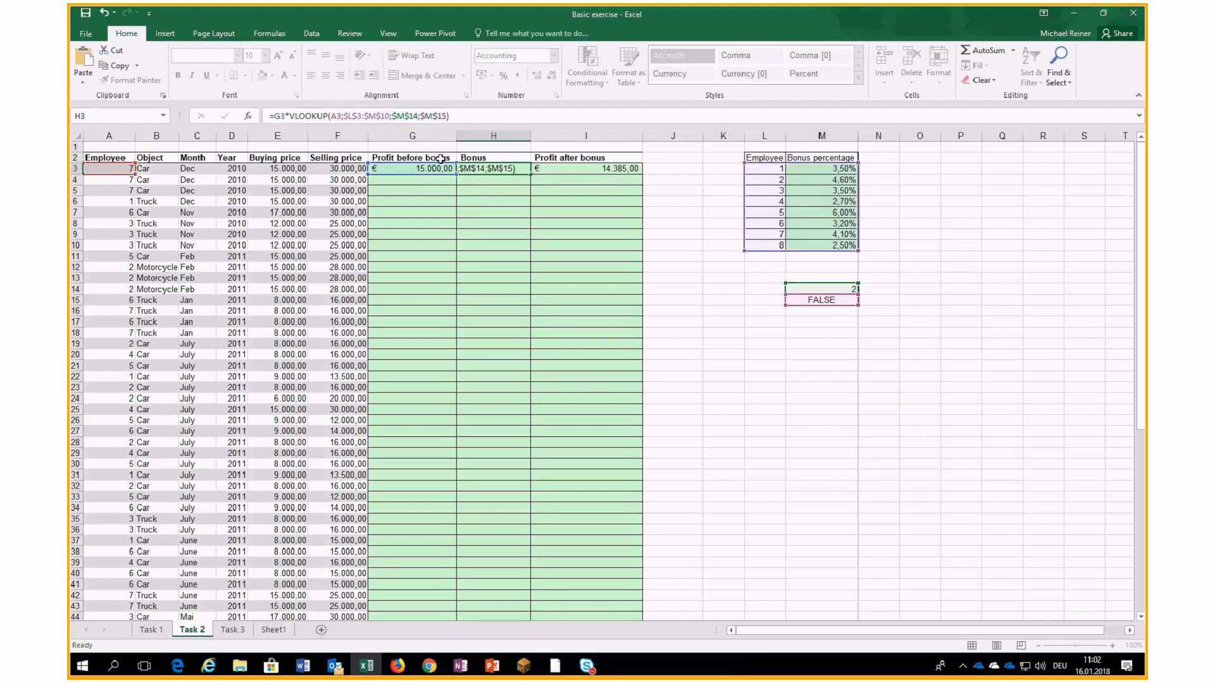
{"action": "key", "text": "Return"}
Fill the profit before bonus, bonus and profit after bonus formulas in G3:I3 down the whole sales list
{"action": "left_click_drag", "start_coordinate": [433, 170], "coordinate": [601, 169]}
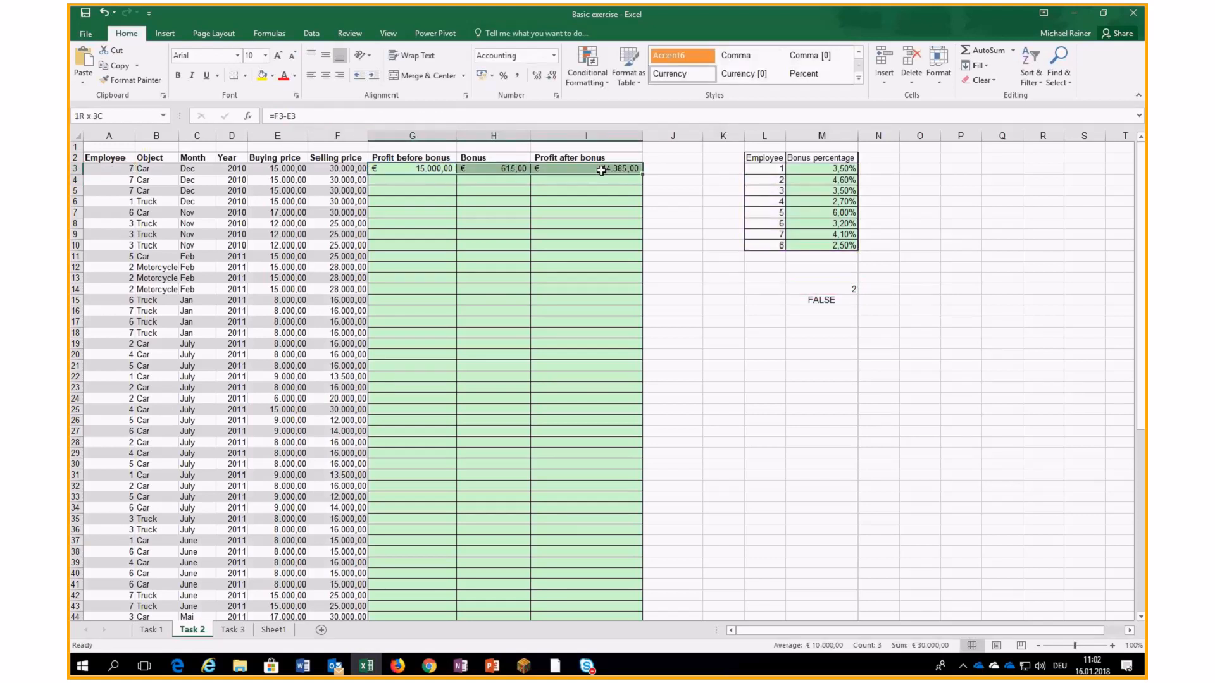
{"action": "double_click", "coordinate": [641, 175]}
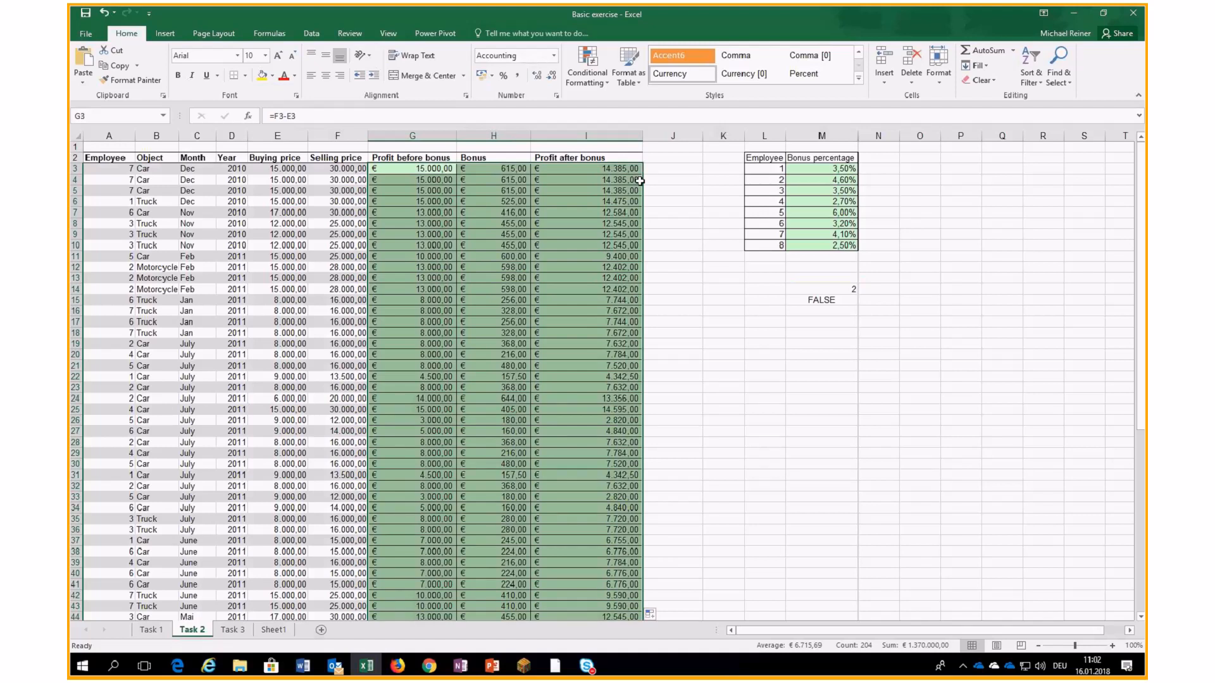
Trace the precedents of bonus cells H3, H14, H26 and H36 to check their references, and remove the arrows
{"action": "left_click", "coordinate": [490, 166]}
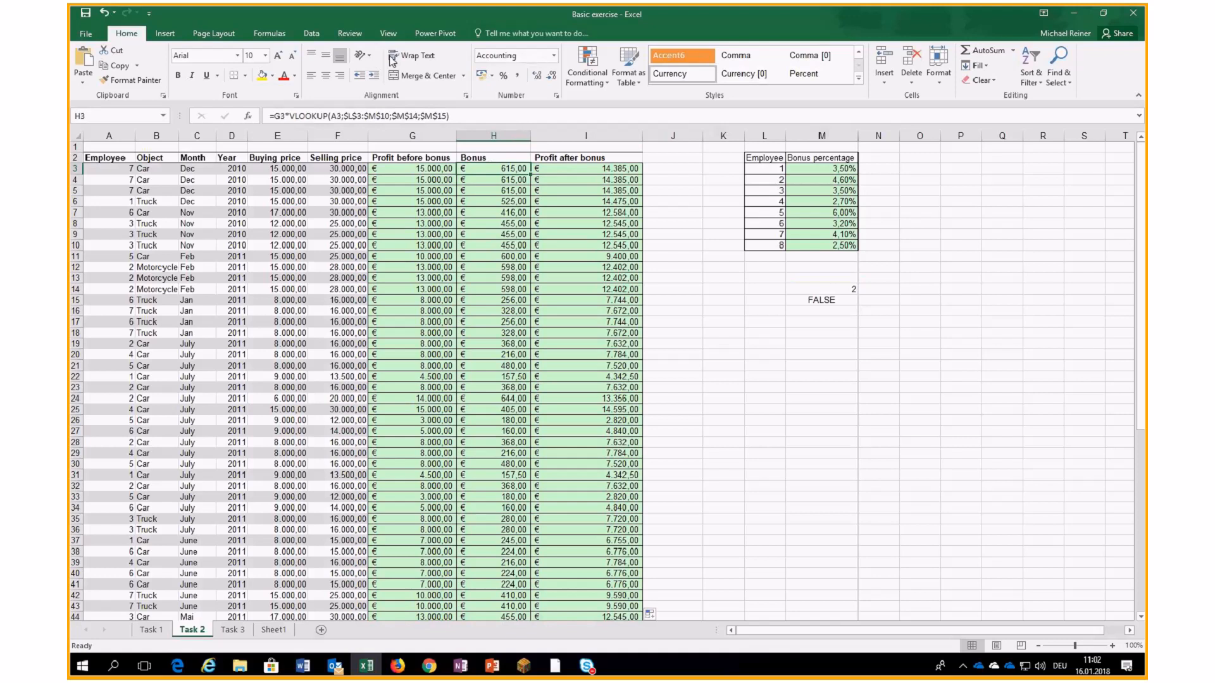
{"action": "left_click", "coordinate": [270, 33]}
{"action": "left_click", "coordinate": [581, 50]}
{"action": "left_click", "coordinate": [494, 289]}
{"action": "left_click", "coordinate": [580, 50]}
{"action": "left_click", "coordinate": [468, 417]}
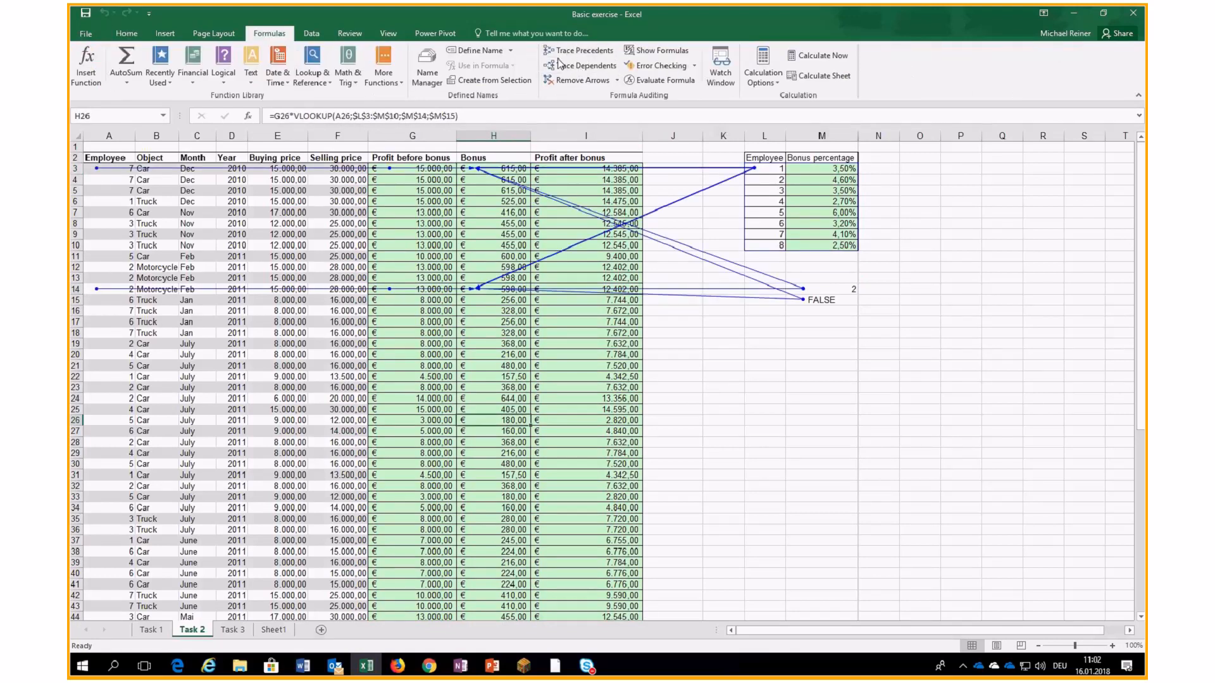
{"action": "left_click", "coordinate": [577, 50]}
{"action": "left_click_drag", "start_coordinate": [494, 530], "coordinate": [494, 519]}
{"action": "left_click", "coordinate": [586, 50]}
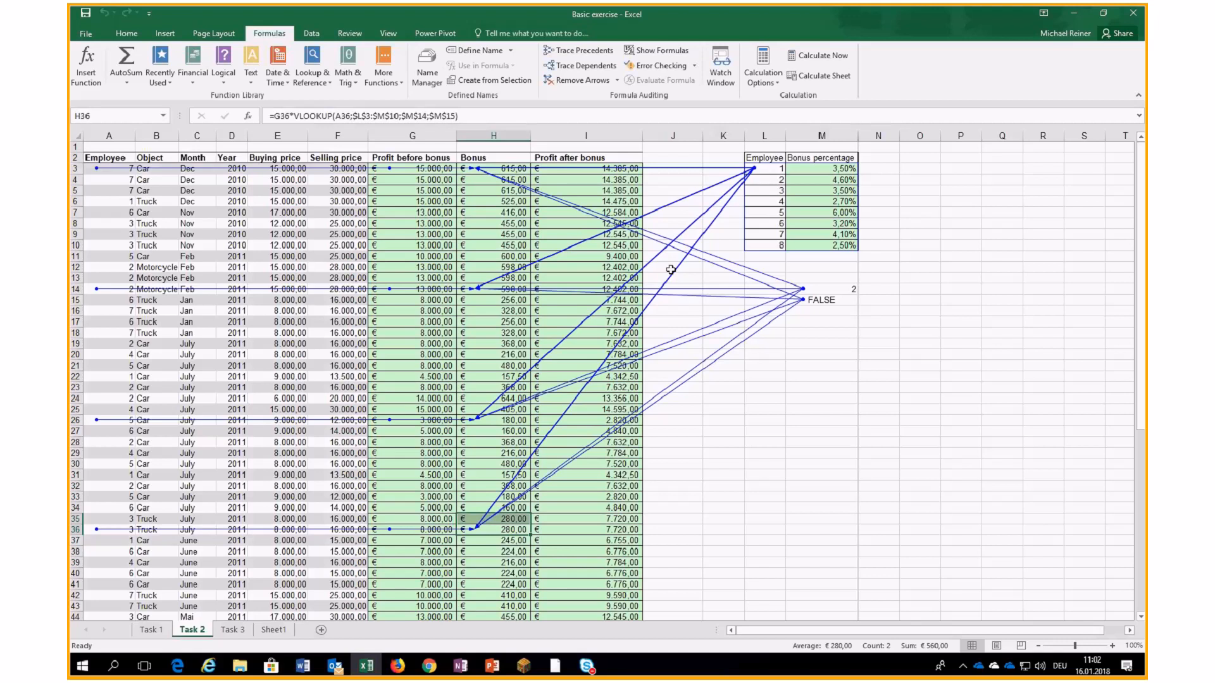
{"action": "left_click", "coordinate": [578, 81]}
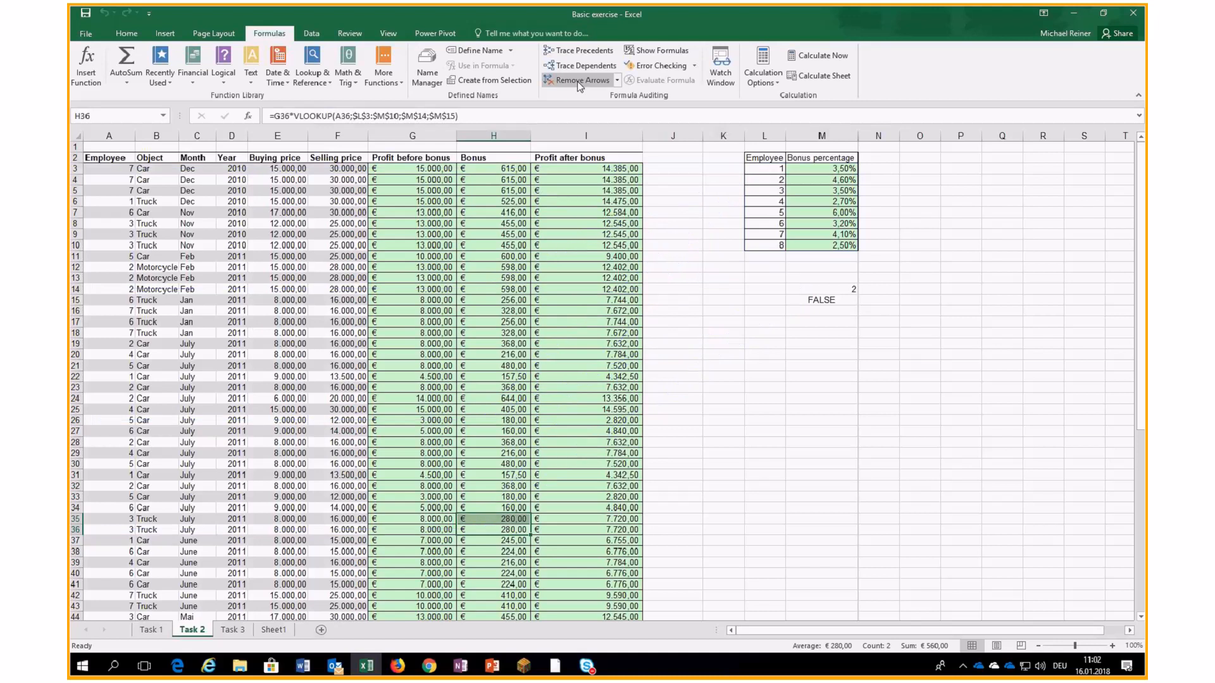
Add a new worksheet after Task 2 and enter the numbers 1 to 6 in D5:D10
{"action": "left_click", "coordinate": [321, 629]}
{"action": "left_click", "coordinate": [219, 192]}
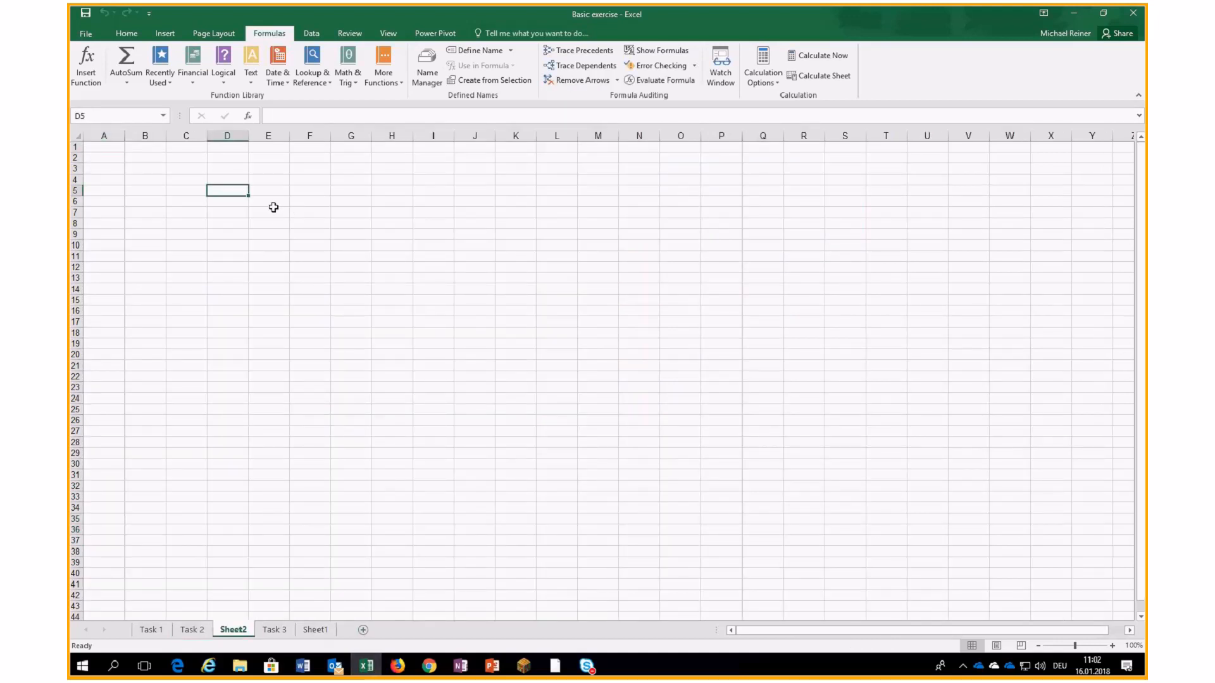
{"action": "type", "text": "1 2 3 4 5 "}
{"action": "type", "text": "6"}
{"action": "key", "text": "Return"}
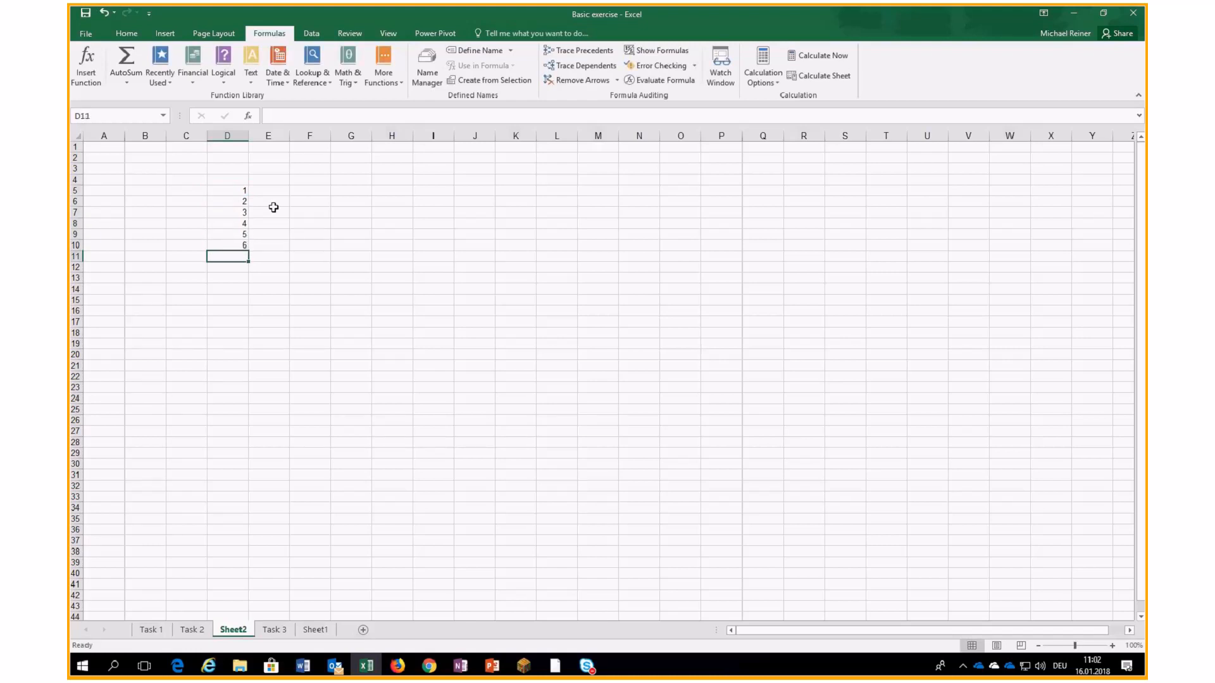
Enter the percentages 71%, 85%, 95%, 60%, 59% and 10% in E5:E10 beside the numbers
{"action": "left_click", "coordinate": [259, 189]}
{"action": "type", "text": "71%"}
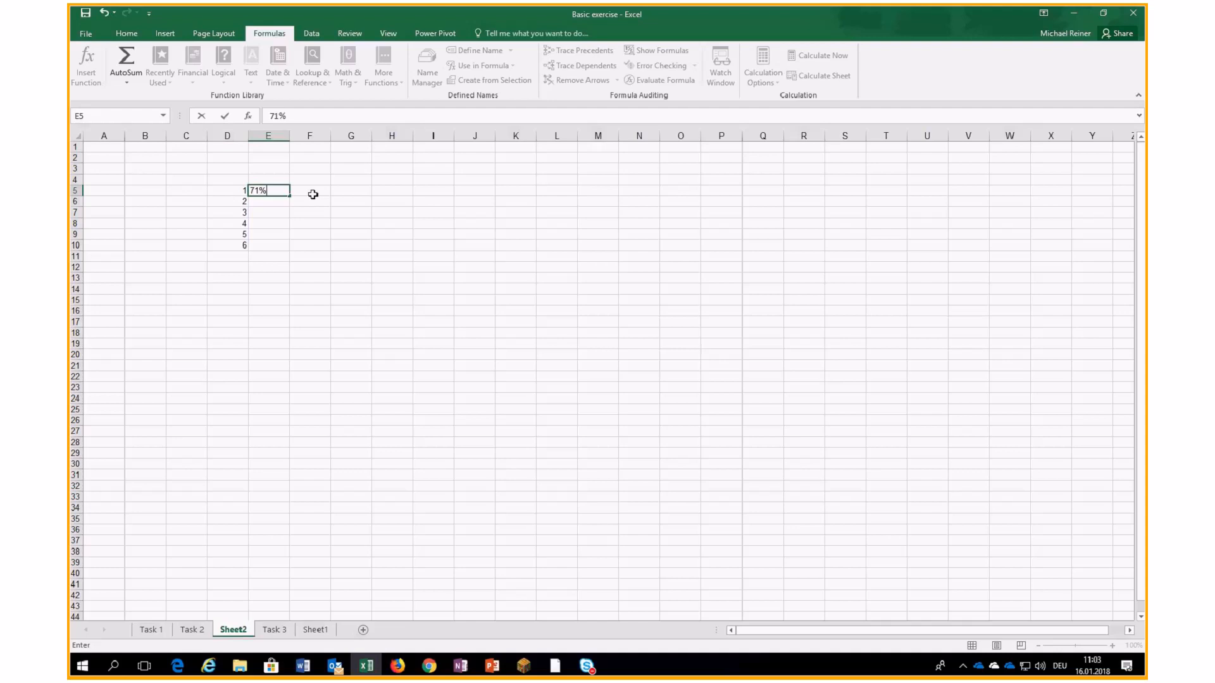
{"action": "key", "text": "Return"}
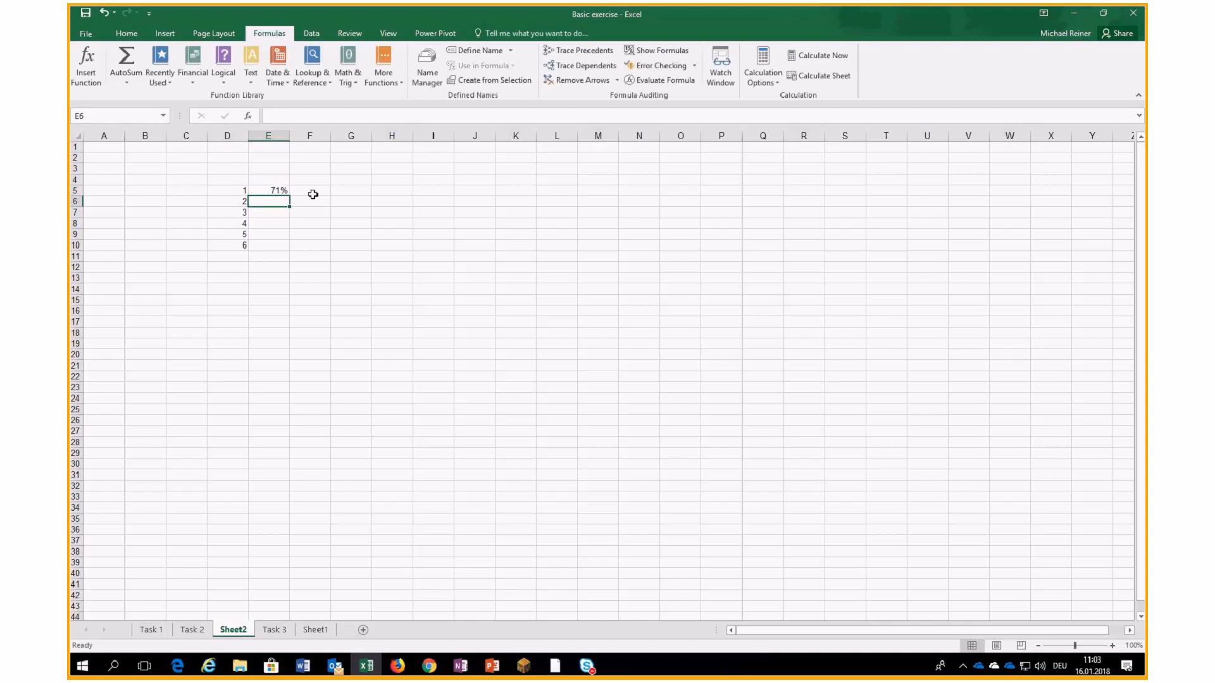
{"action": "type", "text": "85%"}
{"action": "key", "text": "Return"}
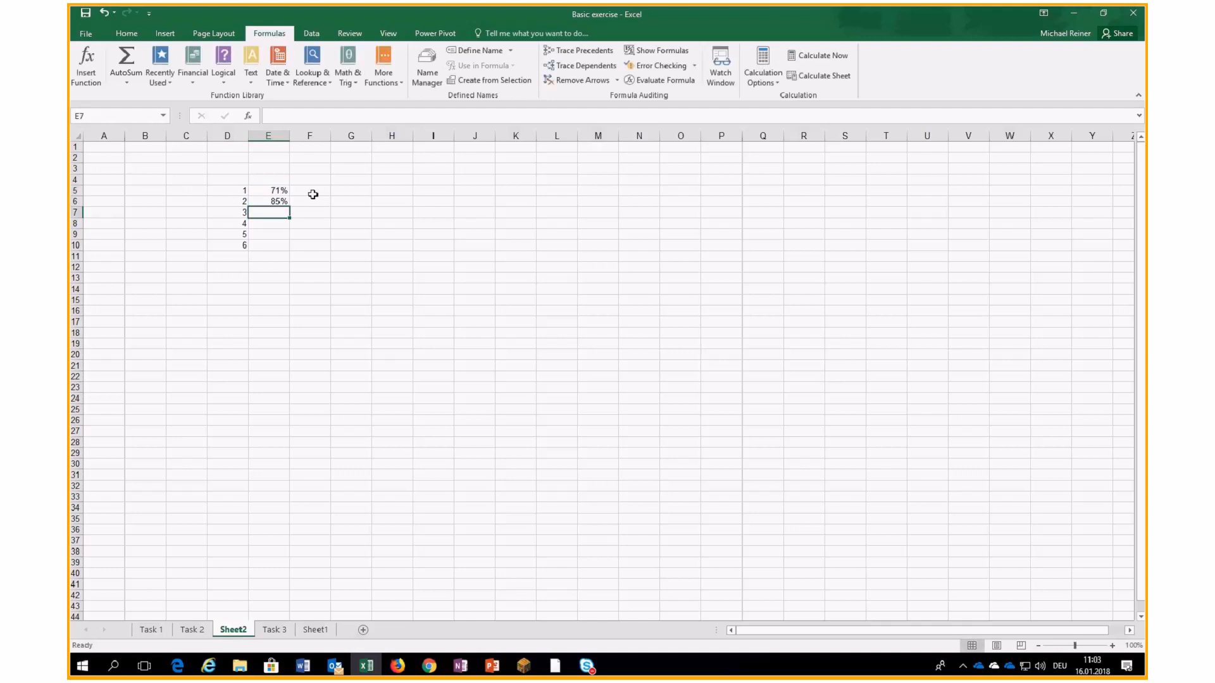
{"action": "type", "text": "95%"}
{"action": "key", "text": "Return"}
{"action": "type", "text": "60%"}
{"action": "key", "text": "Return"}
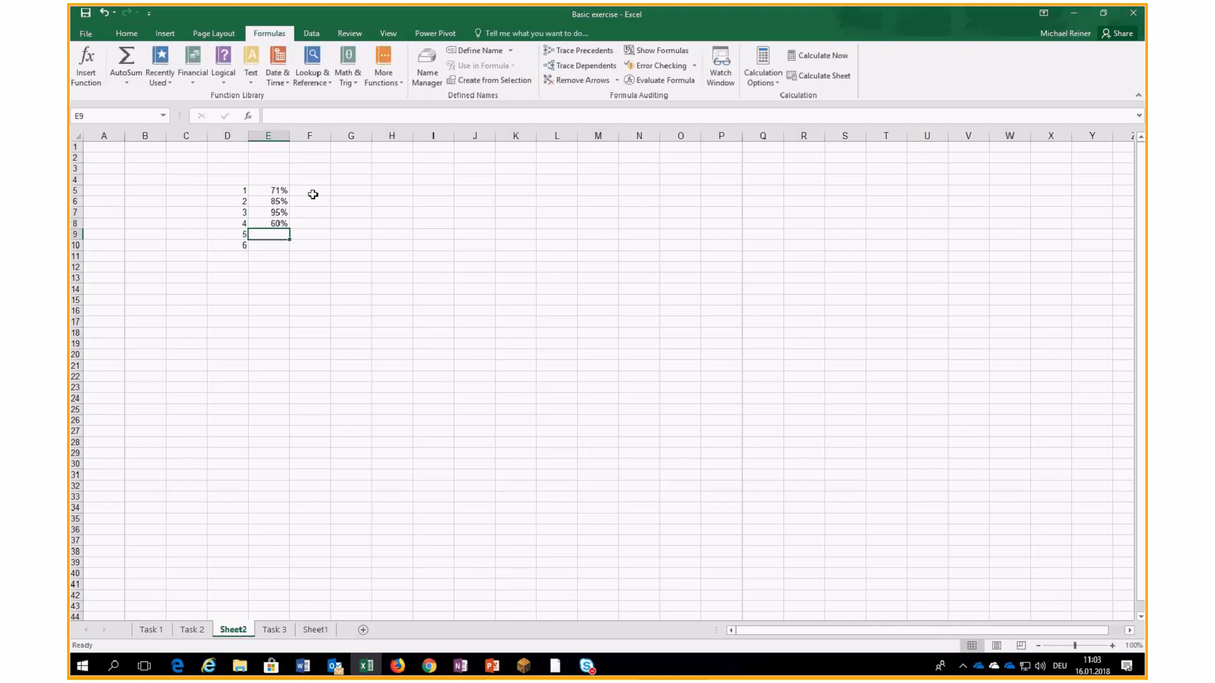
{"action": "type", "text": "59%"}
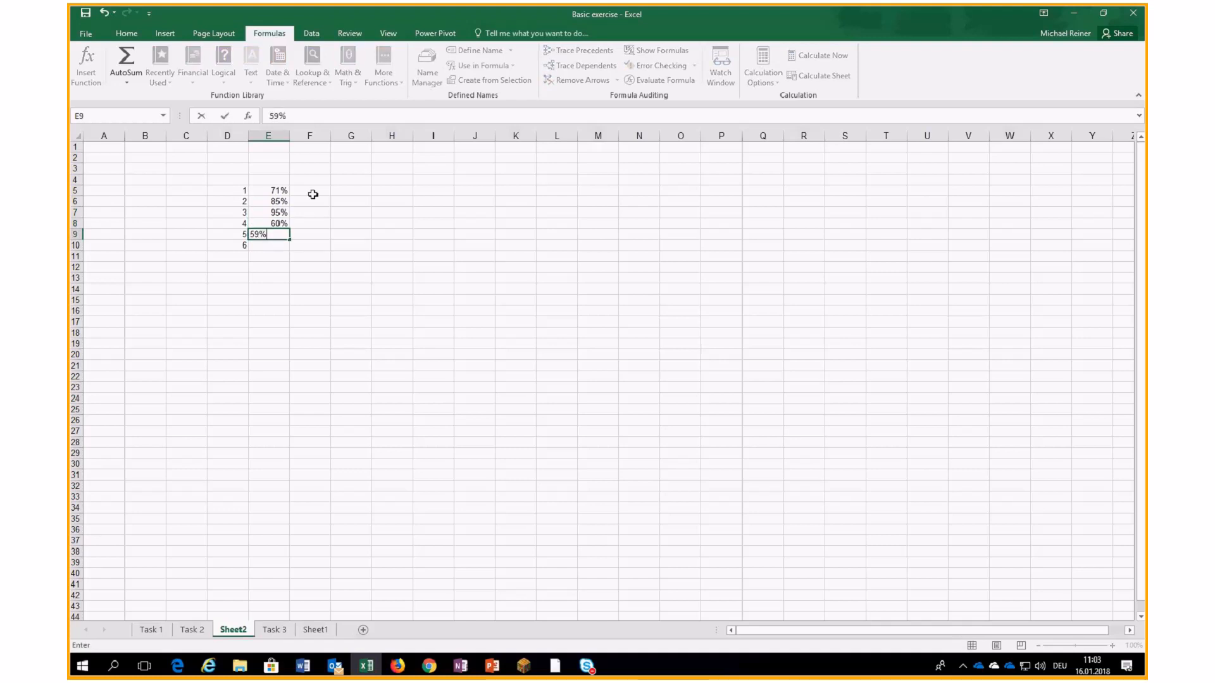
{"action": "key", "text": "Return"}
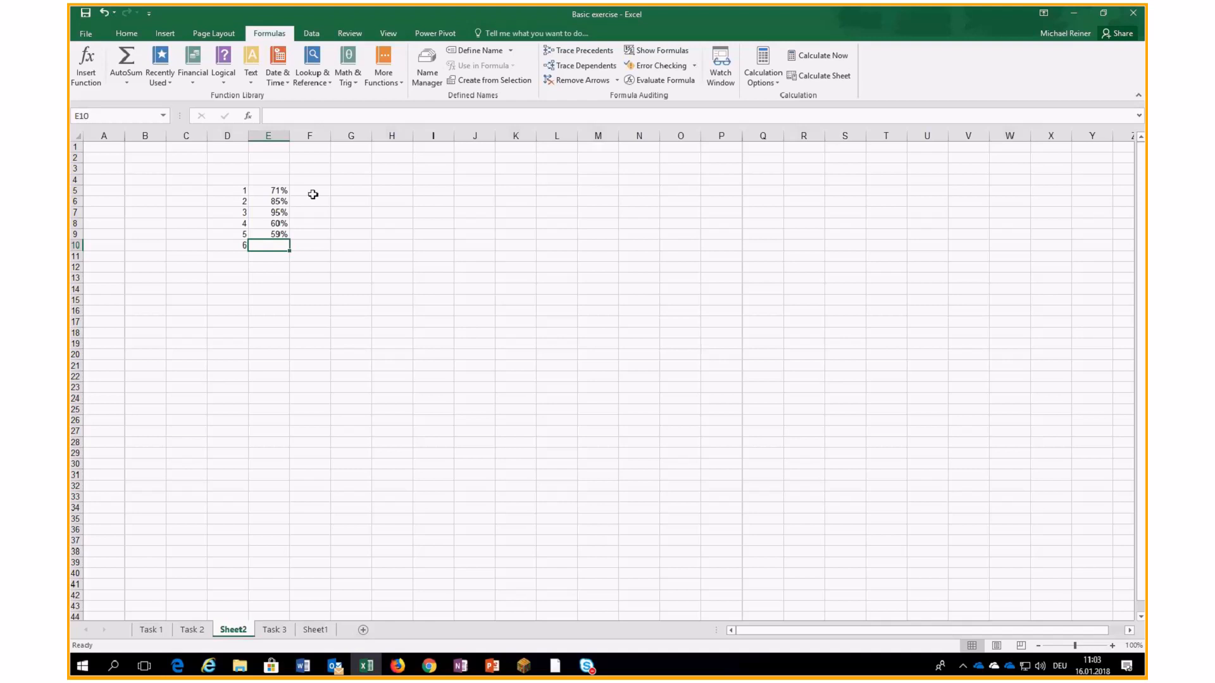
{"action": "type", "text": "10%"}
{"action": "key", "text": "Return"}
Select the empty cells F5:F10 beside the percentages
{"action": "left_click_drag", "start_coordinate": [312, 194], "coordinate": [303, 240]}
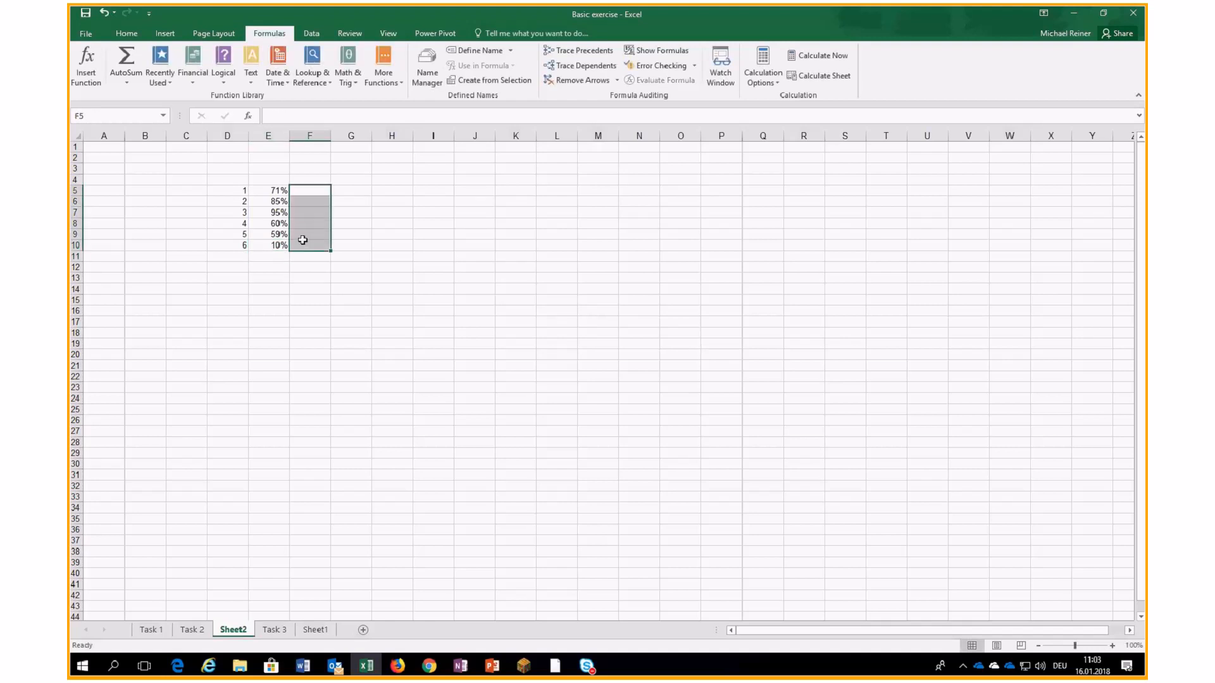